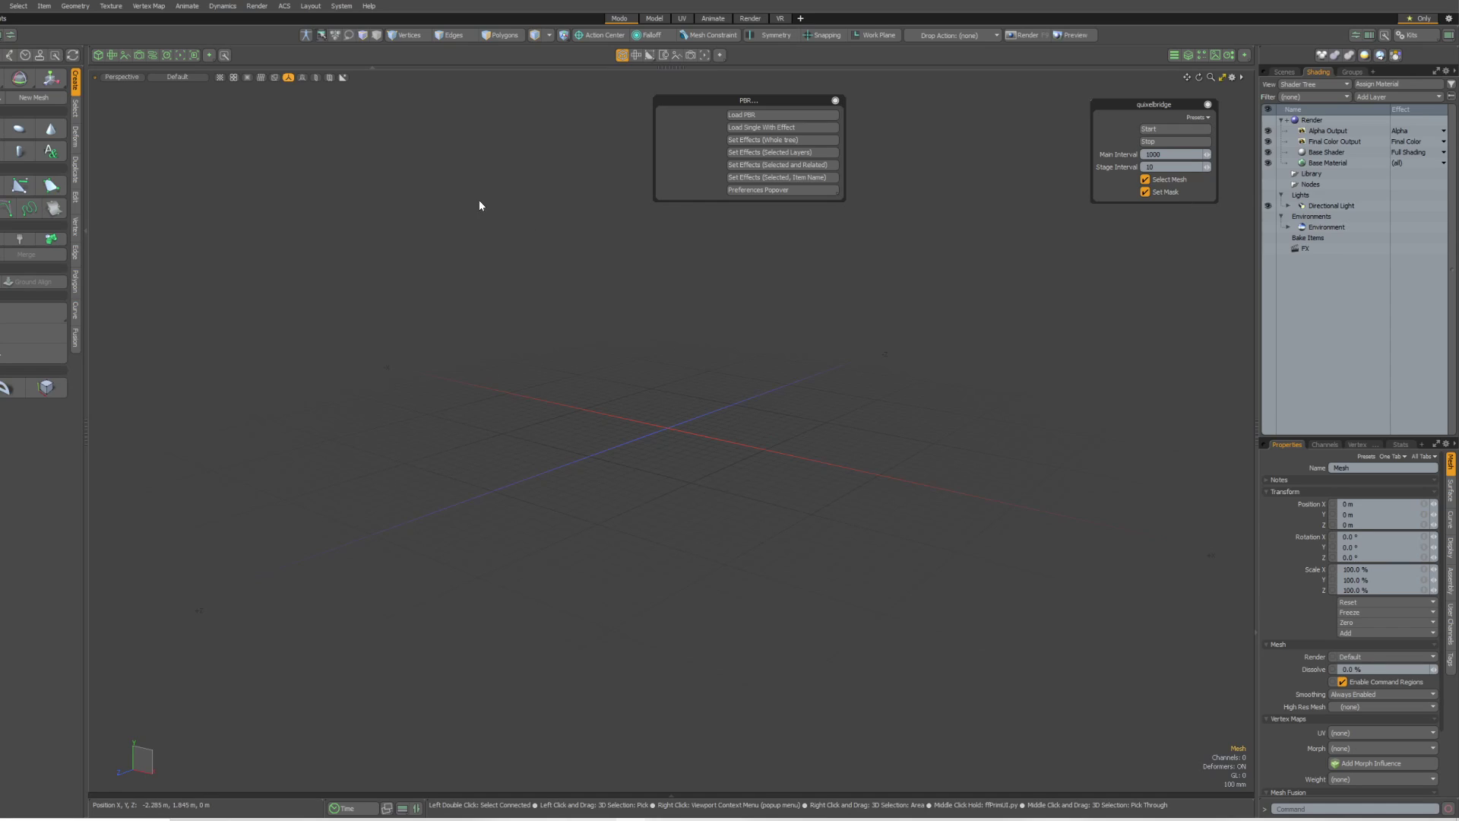
Add a sphere at the origin, then make the camera the selected item instead of the mesh.
click(19, 129)
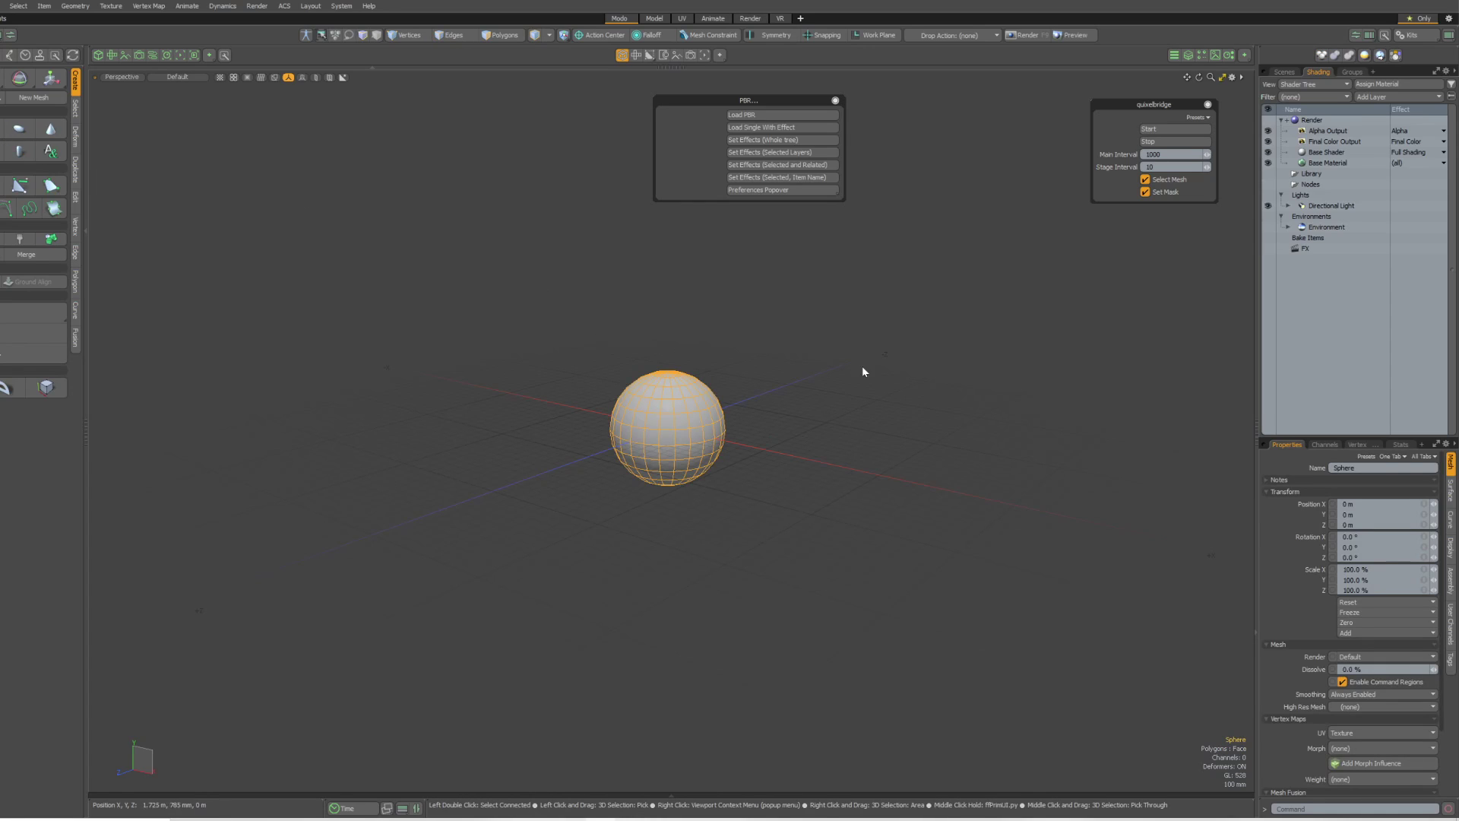
click(902, 495)
click(1284, 72)
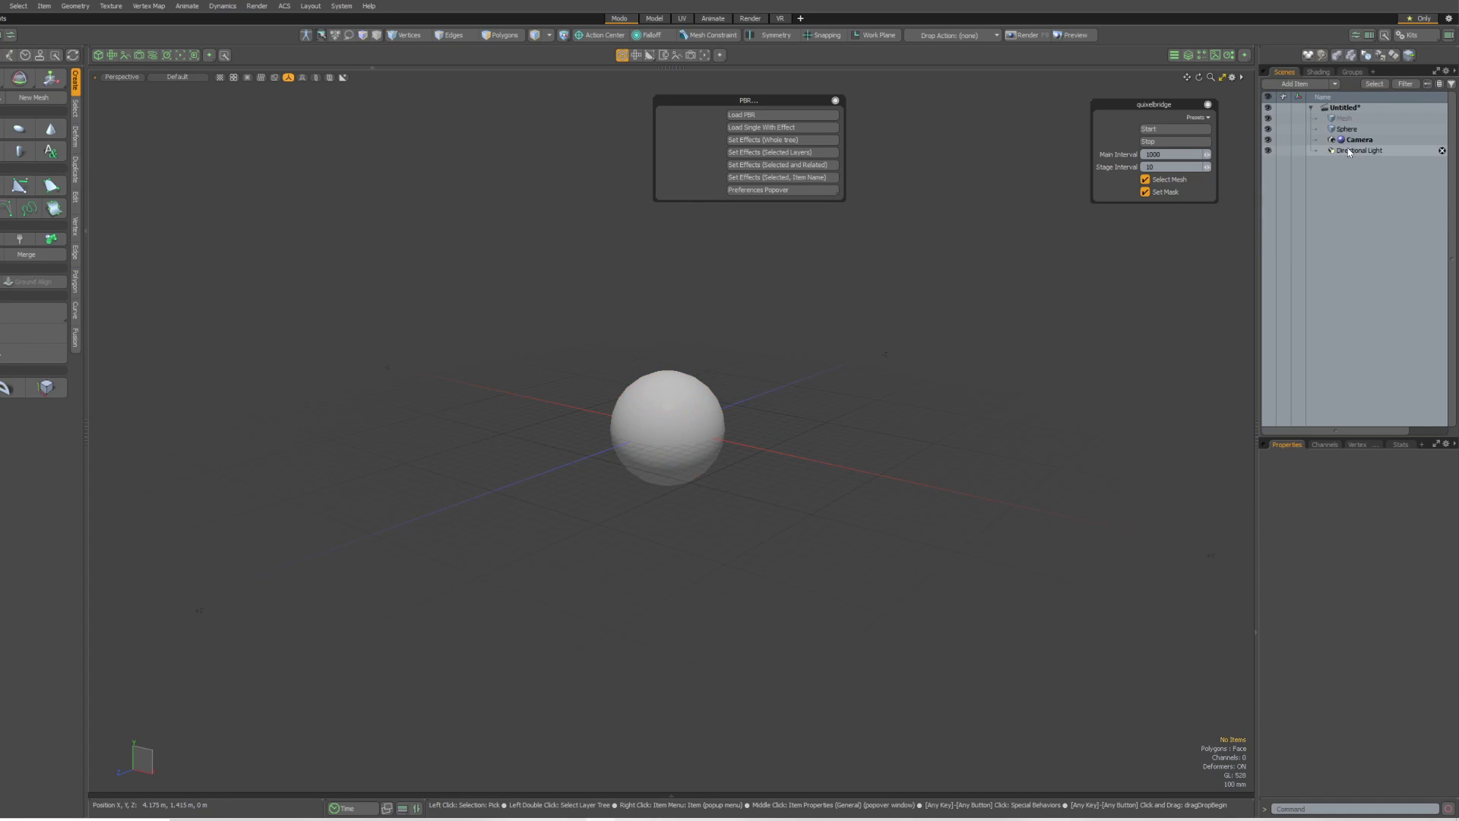
click(1358, 139)
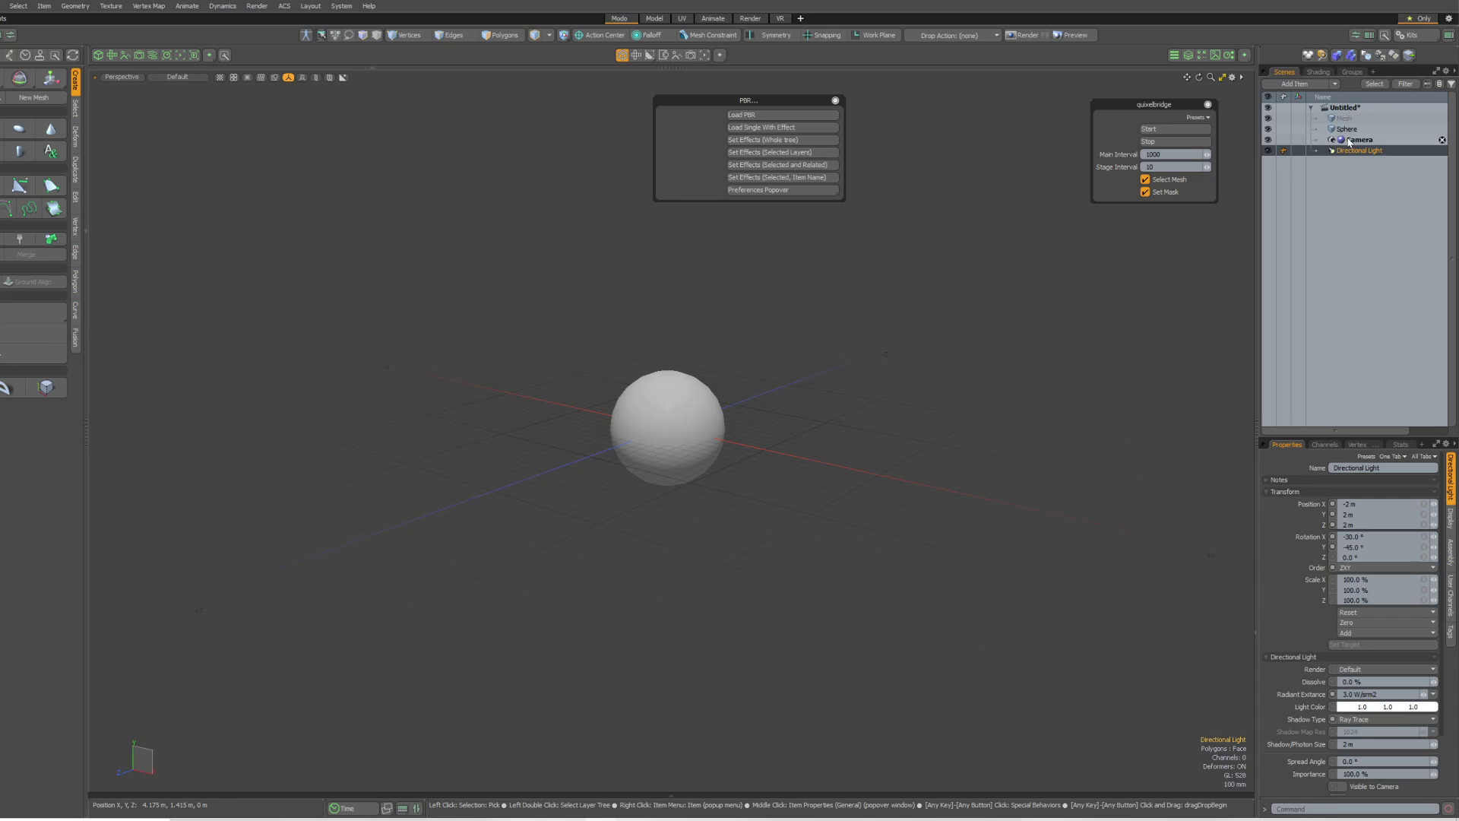
Load the concrete_damaged PBR texture set with the camera selected and expand its material group in the Shader Tree.
click(760, 115)
double_click(604, 191)
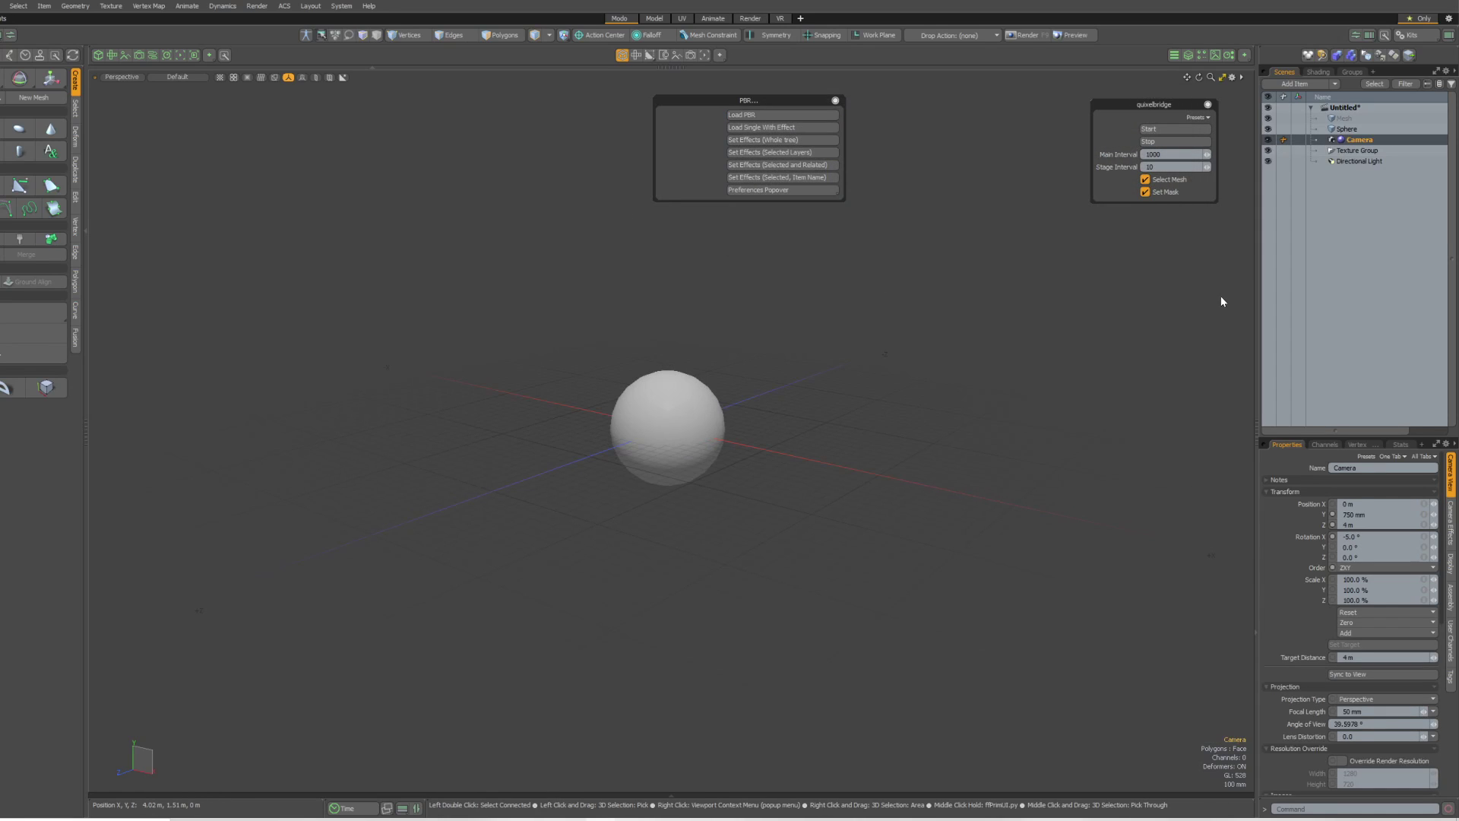
click(1318, 71)
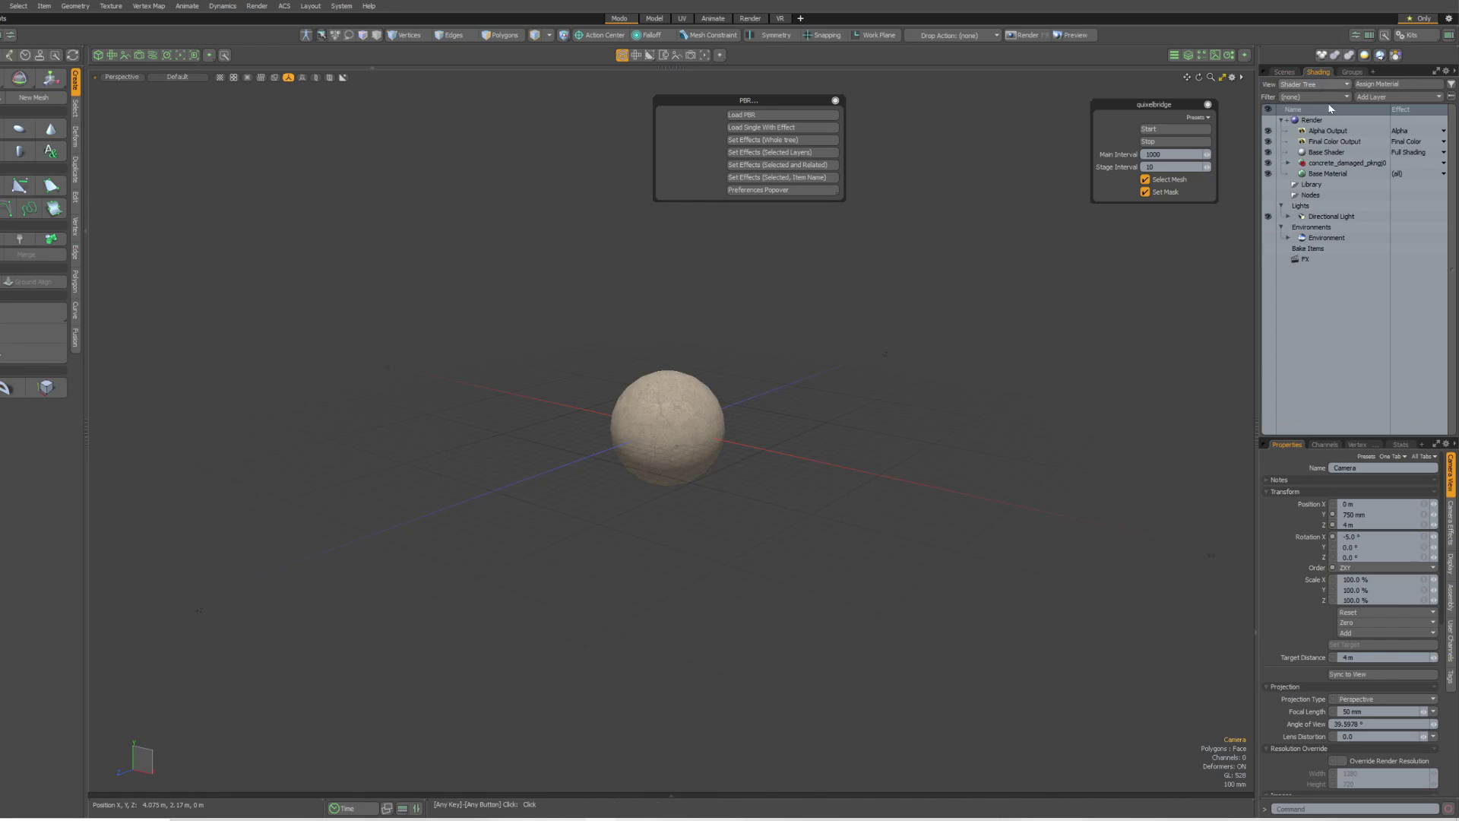
click(1307, 164)
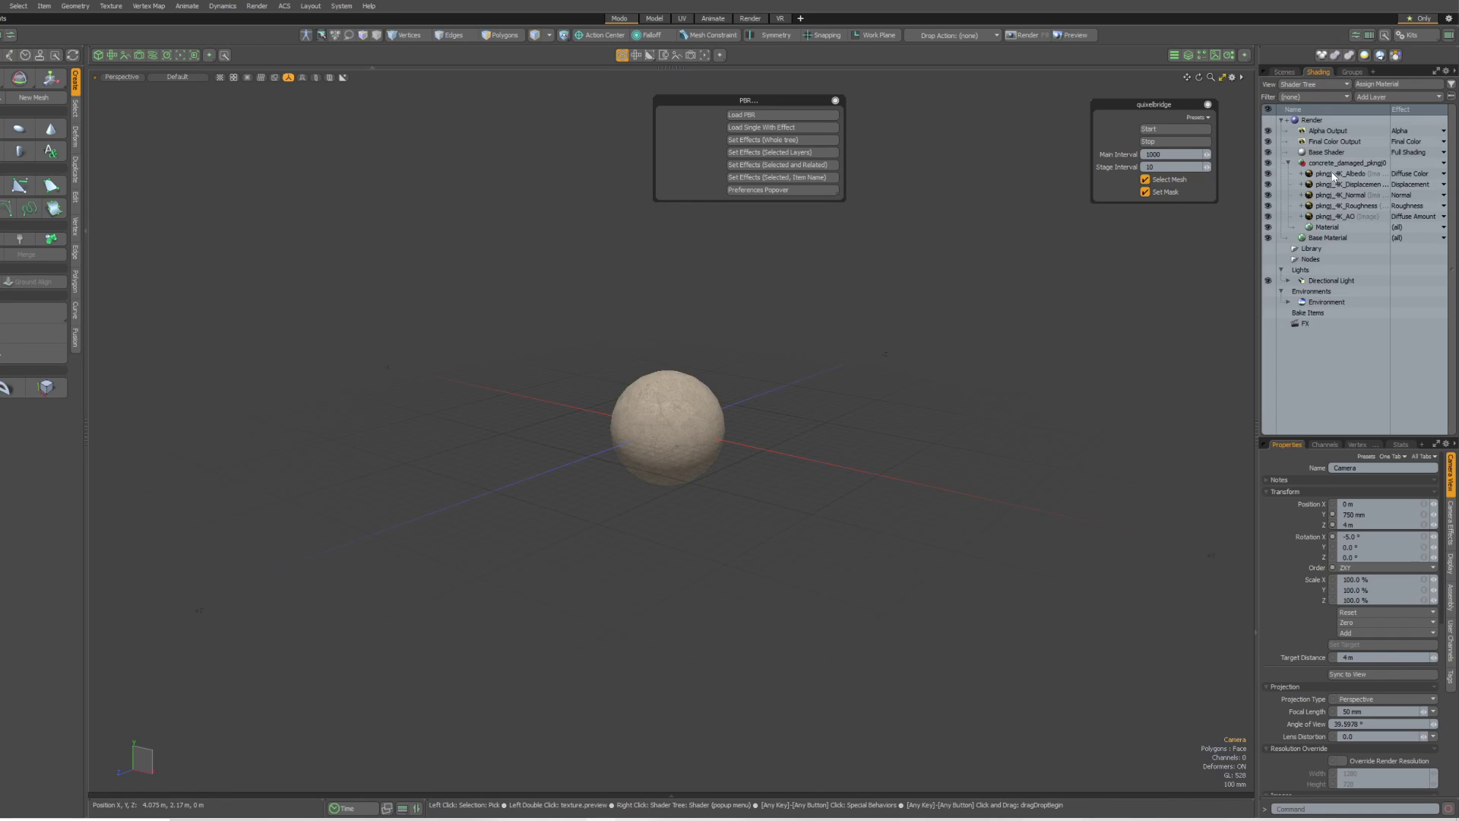
Check the projection type options of the concrete group's albedo image layer.
click(1334, 174)
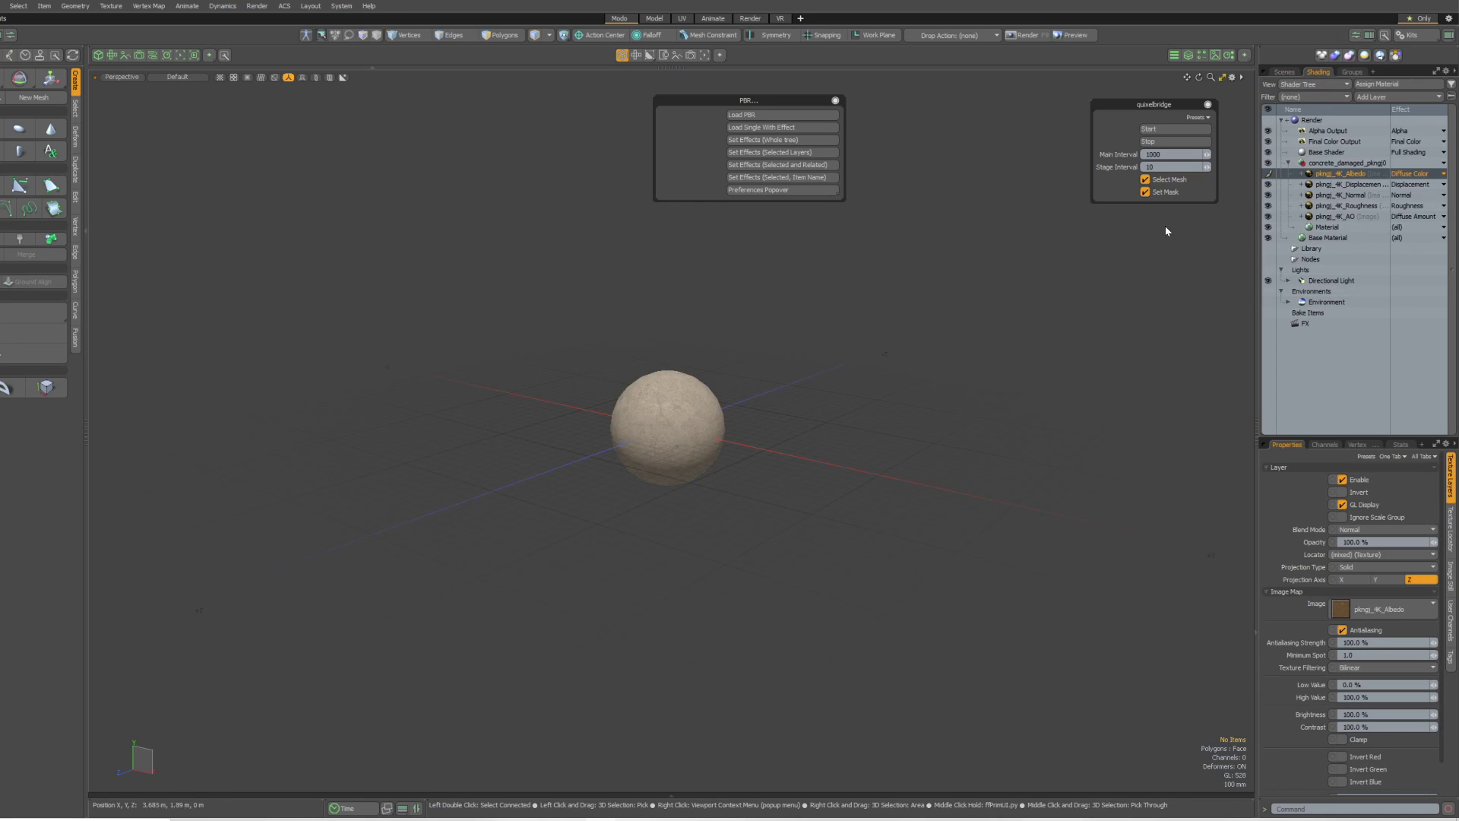
click(1343, 571)
click(1349, 567)
Delete the concrete_damaged material group and reload the same PBR texture set with the sphere selected.
click(1326, 163)
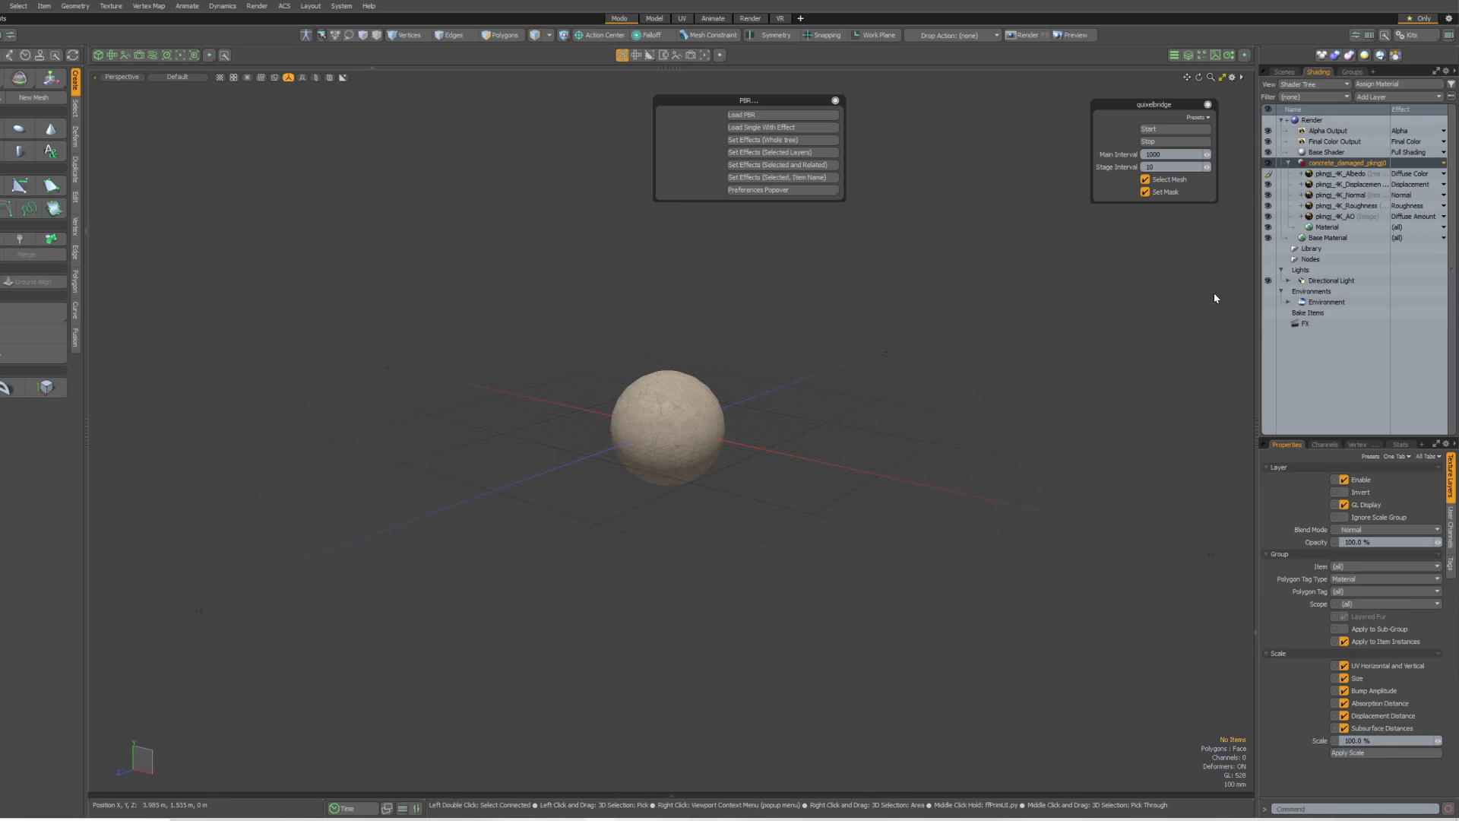
key(Delete)
click(668, 425)
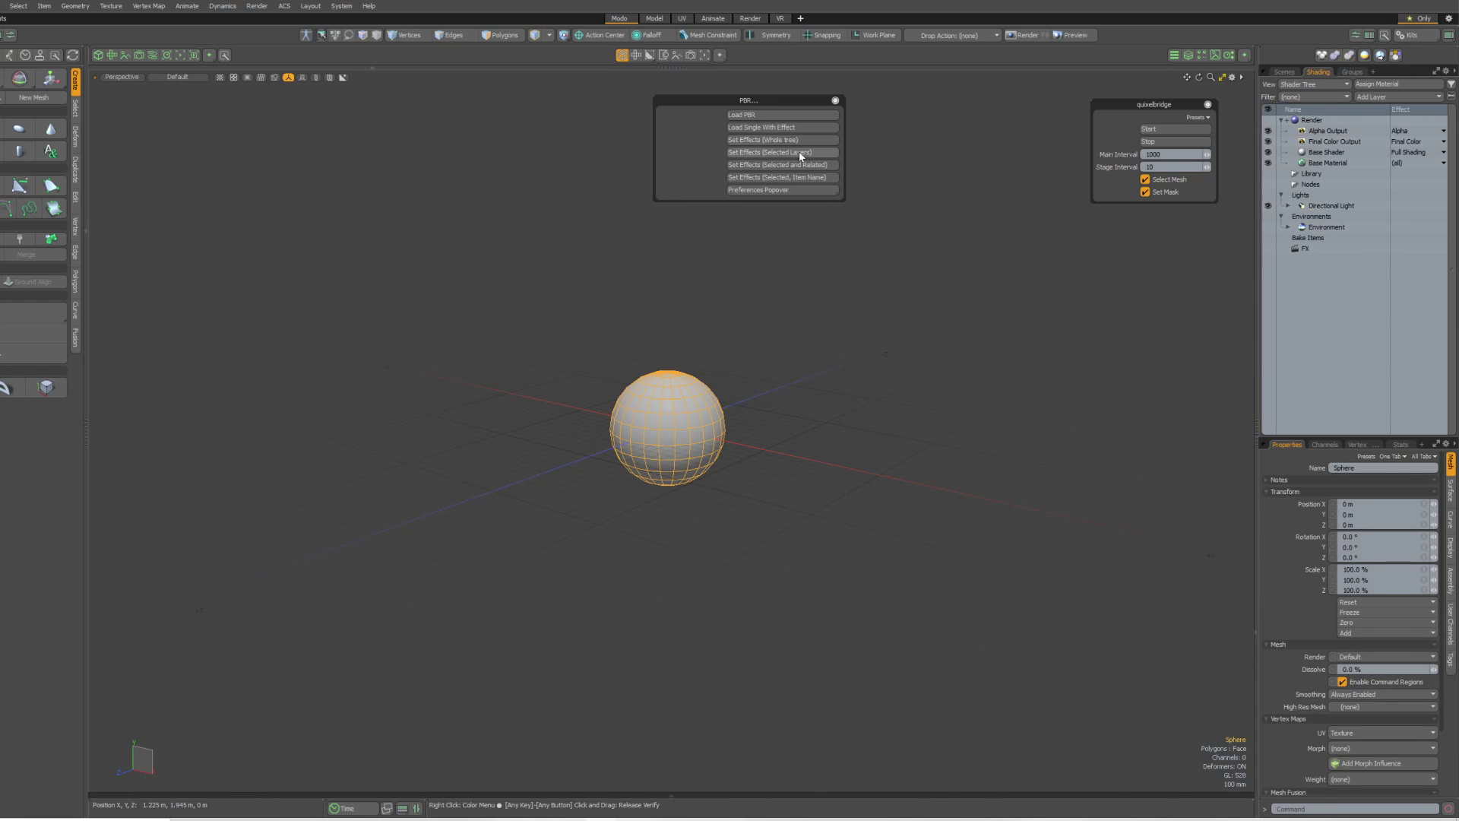
double_click(589, 186)
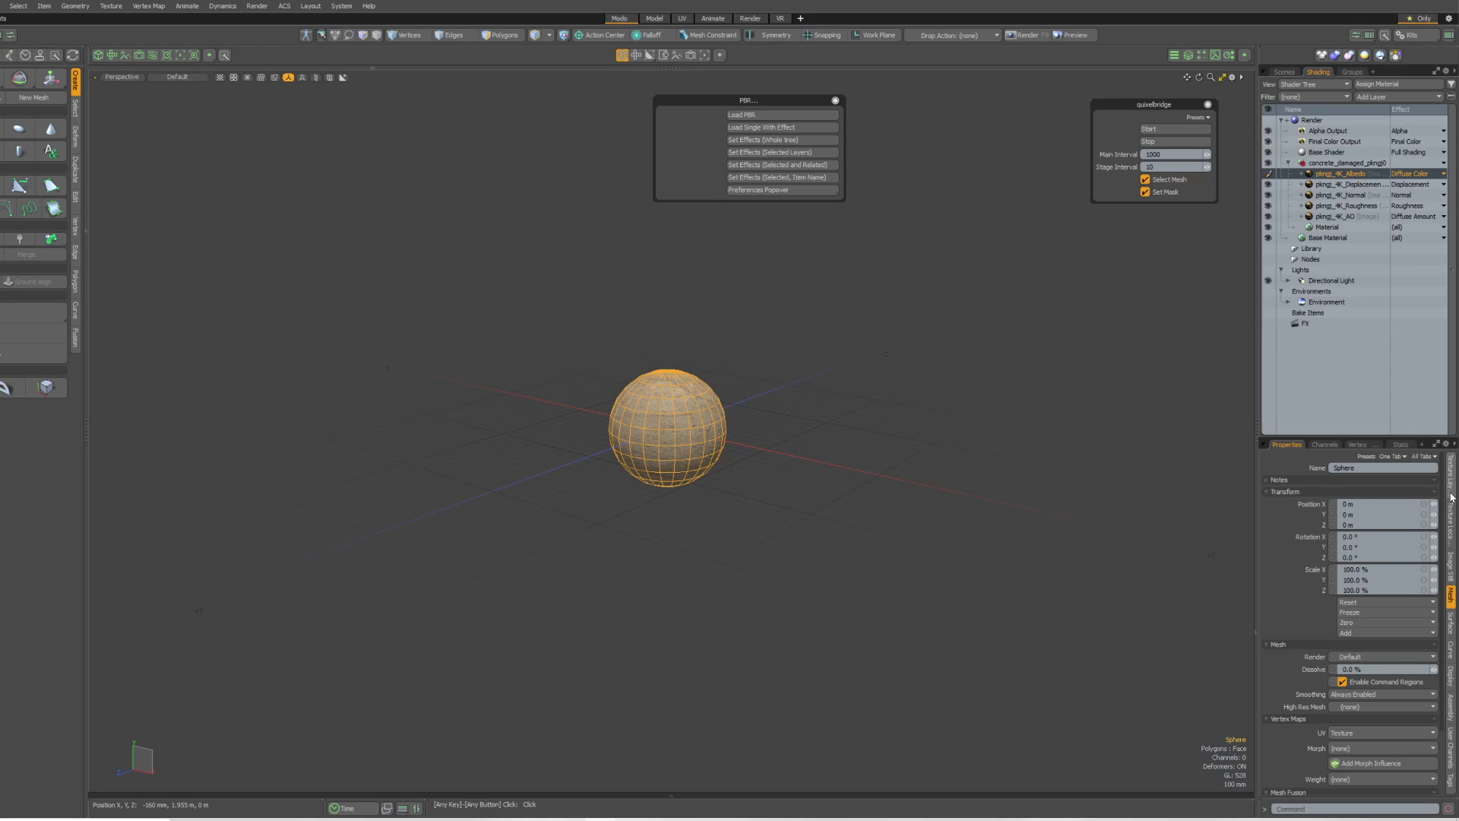
Check the albedo layer's texture locator and projection settings, and show the sphere's UV layout beside the perspective view.
click(1450, 525)
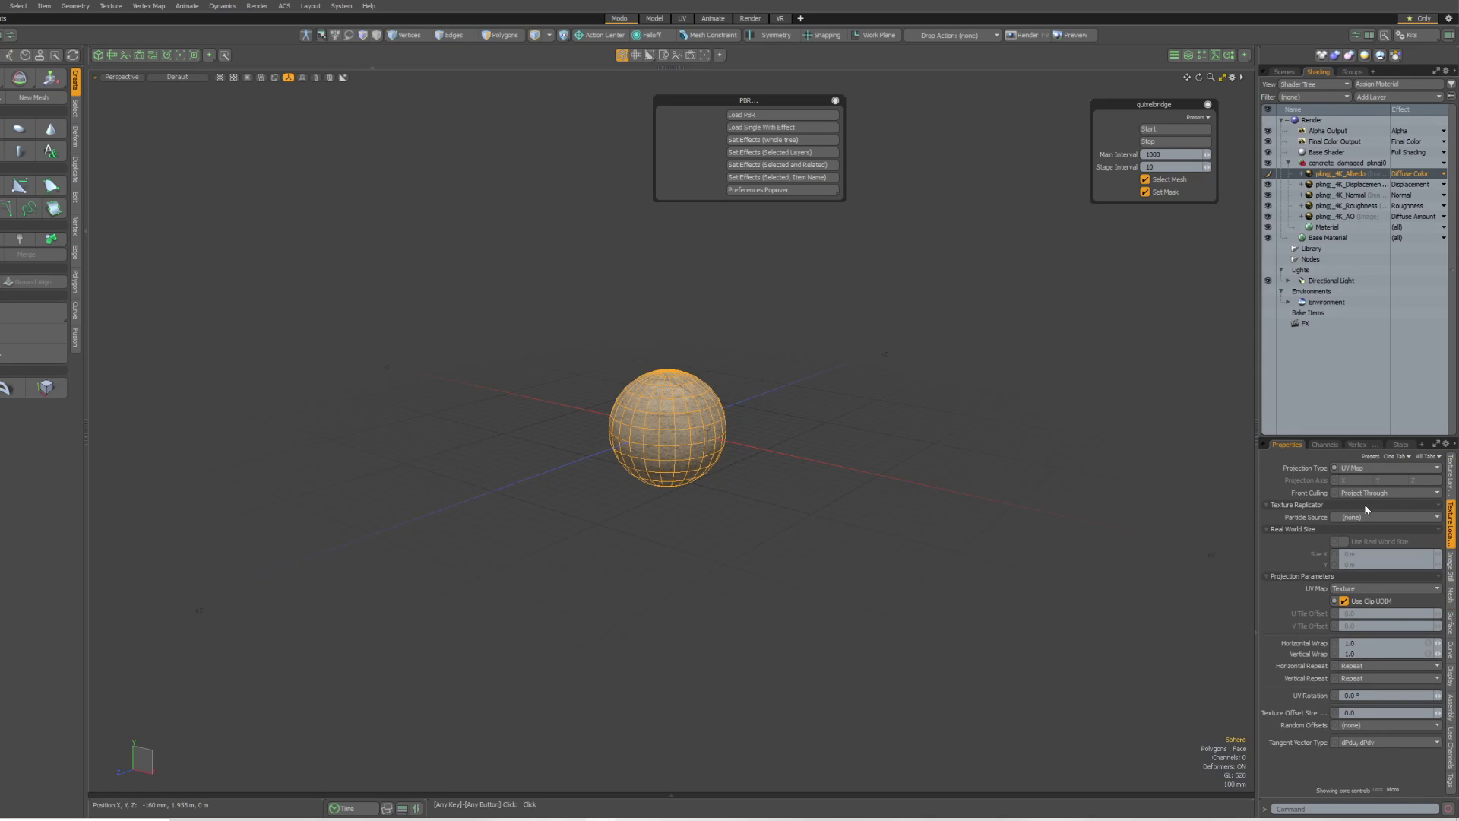
click(1450, 471)
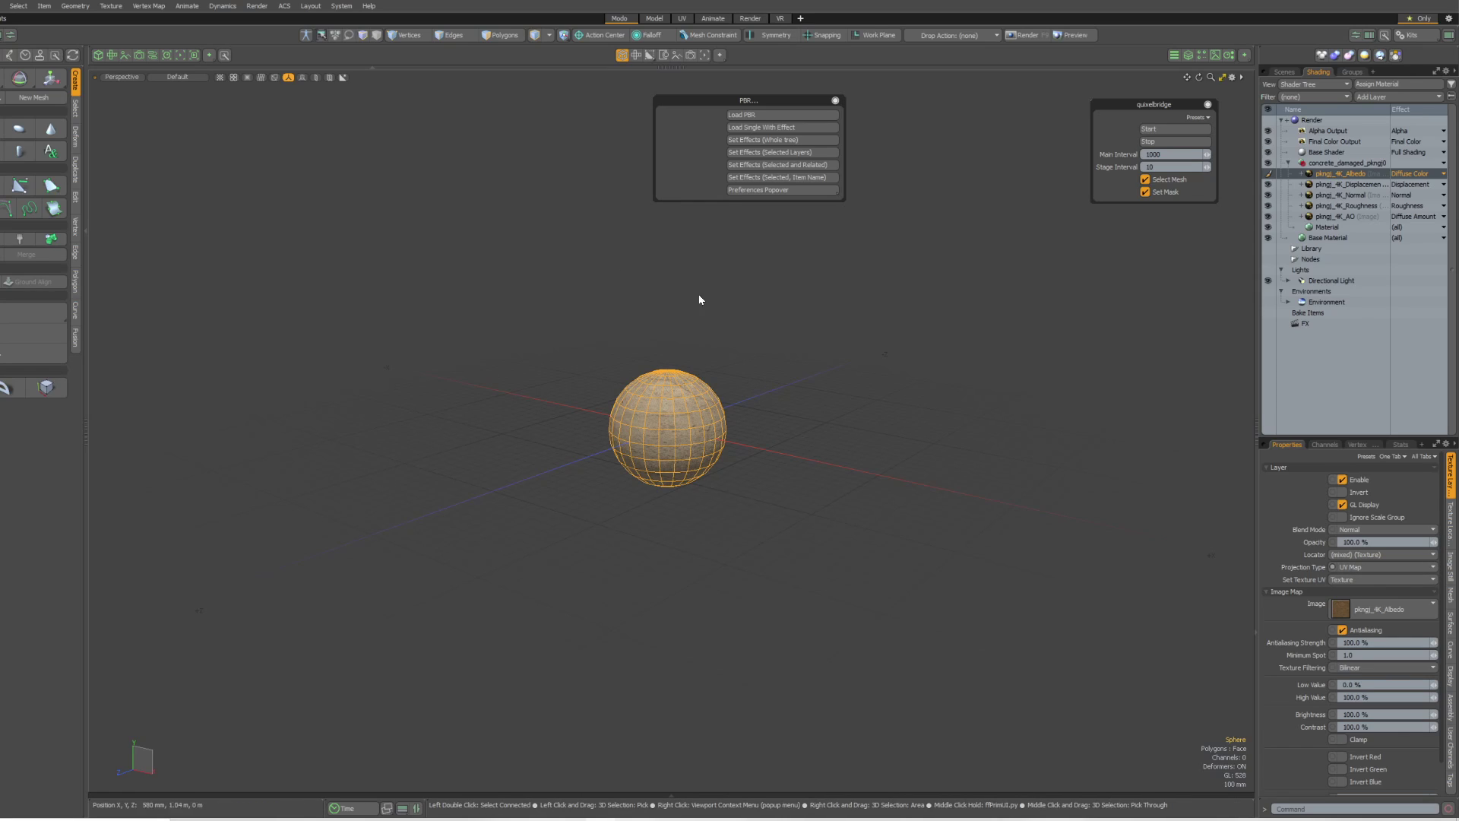
click(2, 36)
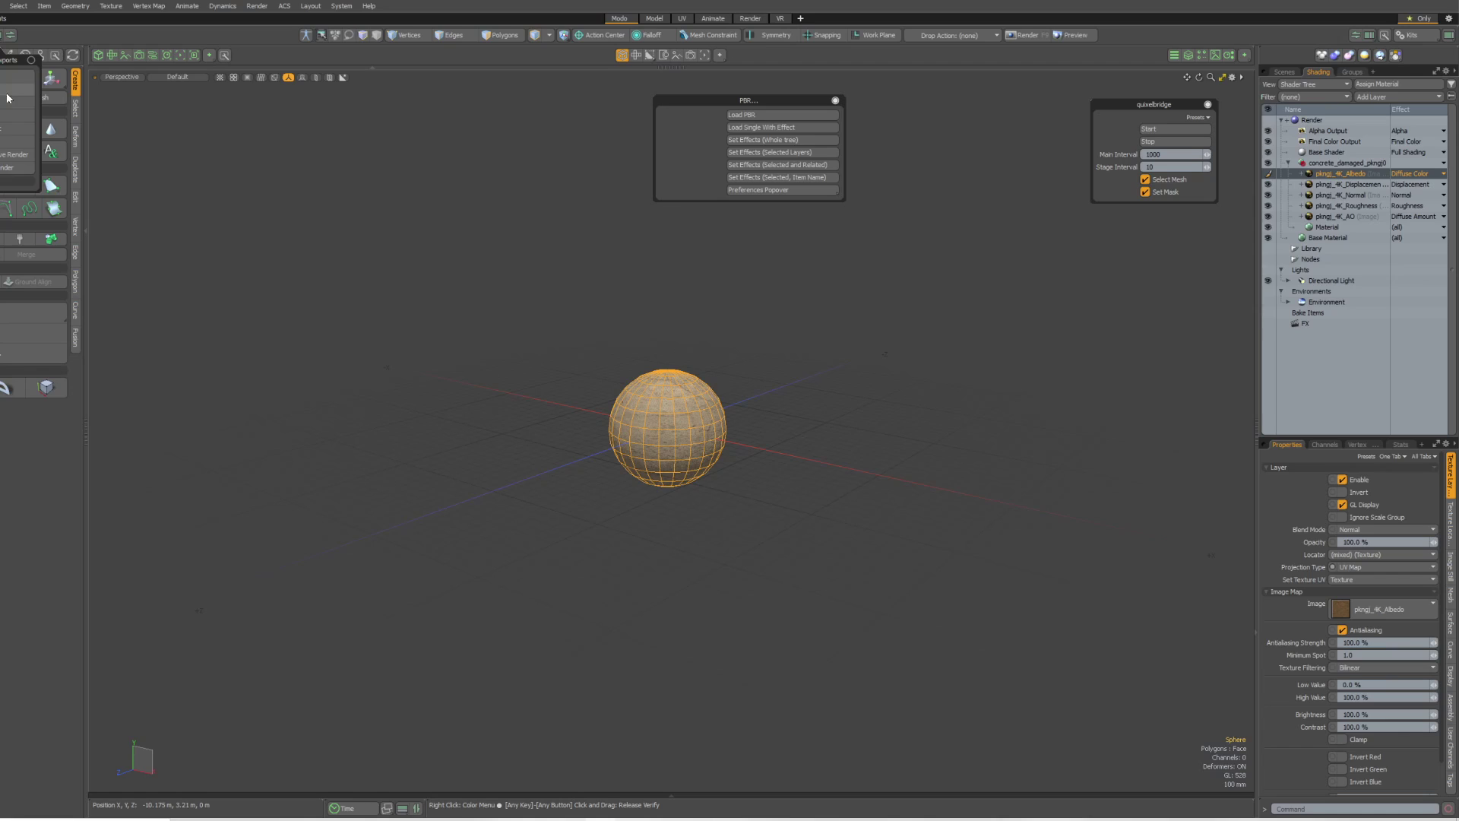
click(9, 89)
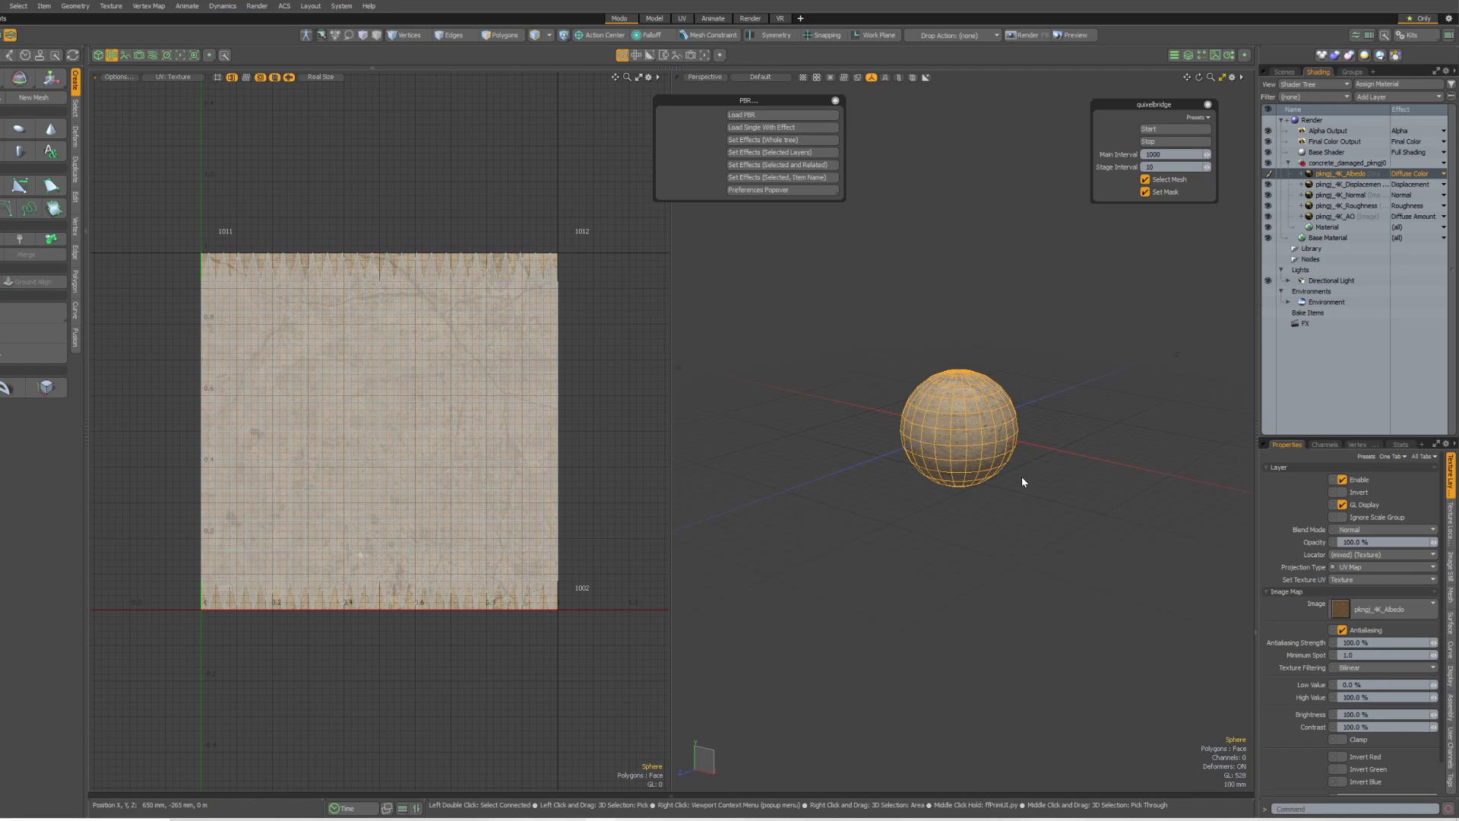
alt+drag(1021, 479, 1000, 506)
Close the concrete sphere scene without saving and hide the UV view.
key(ctrl+w)
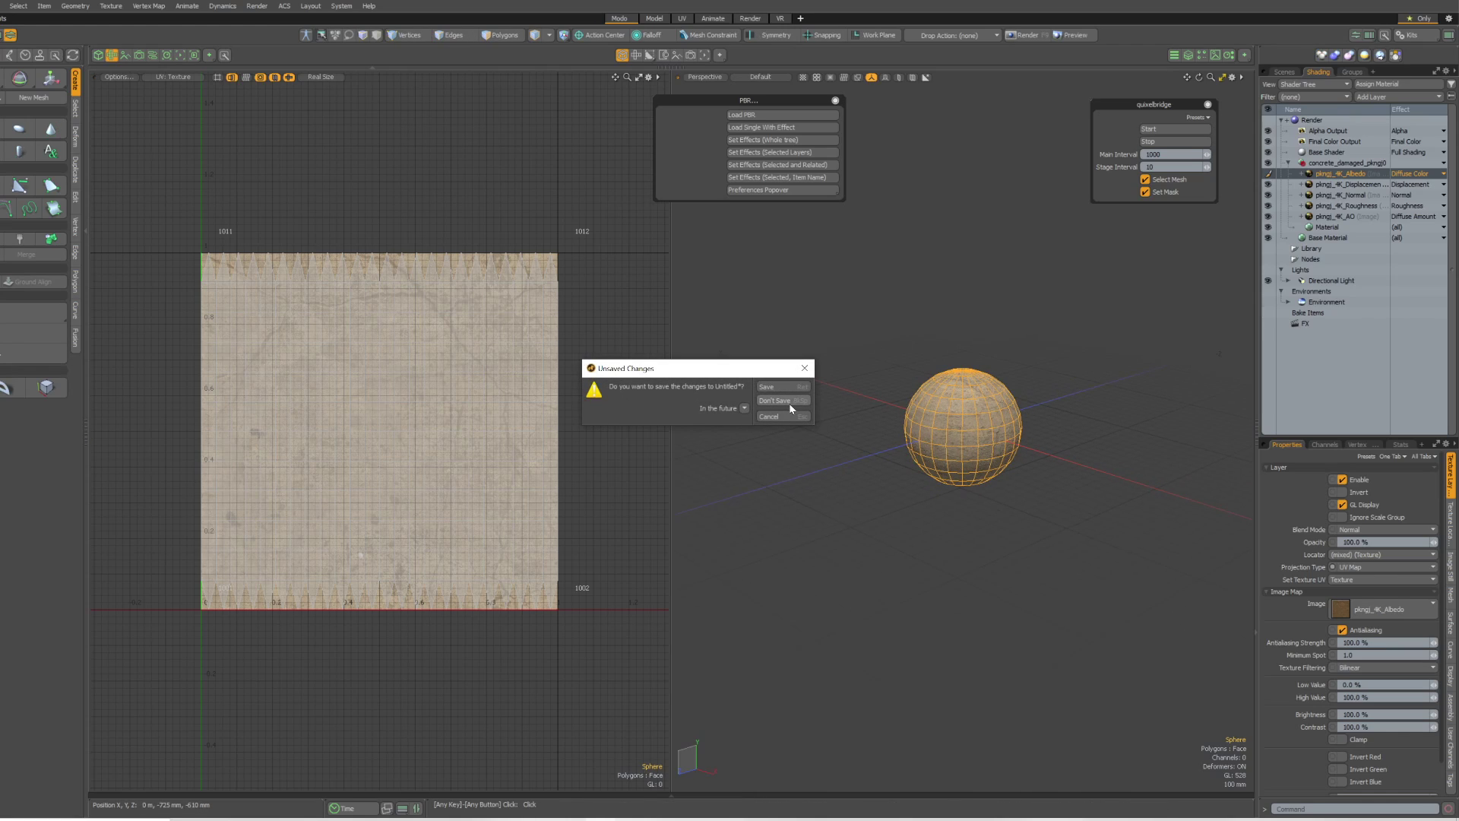
click(790, 401)
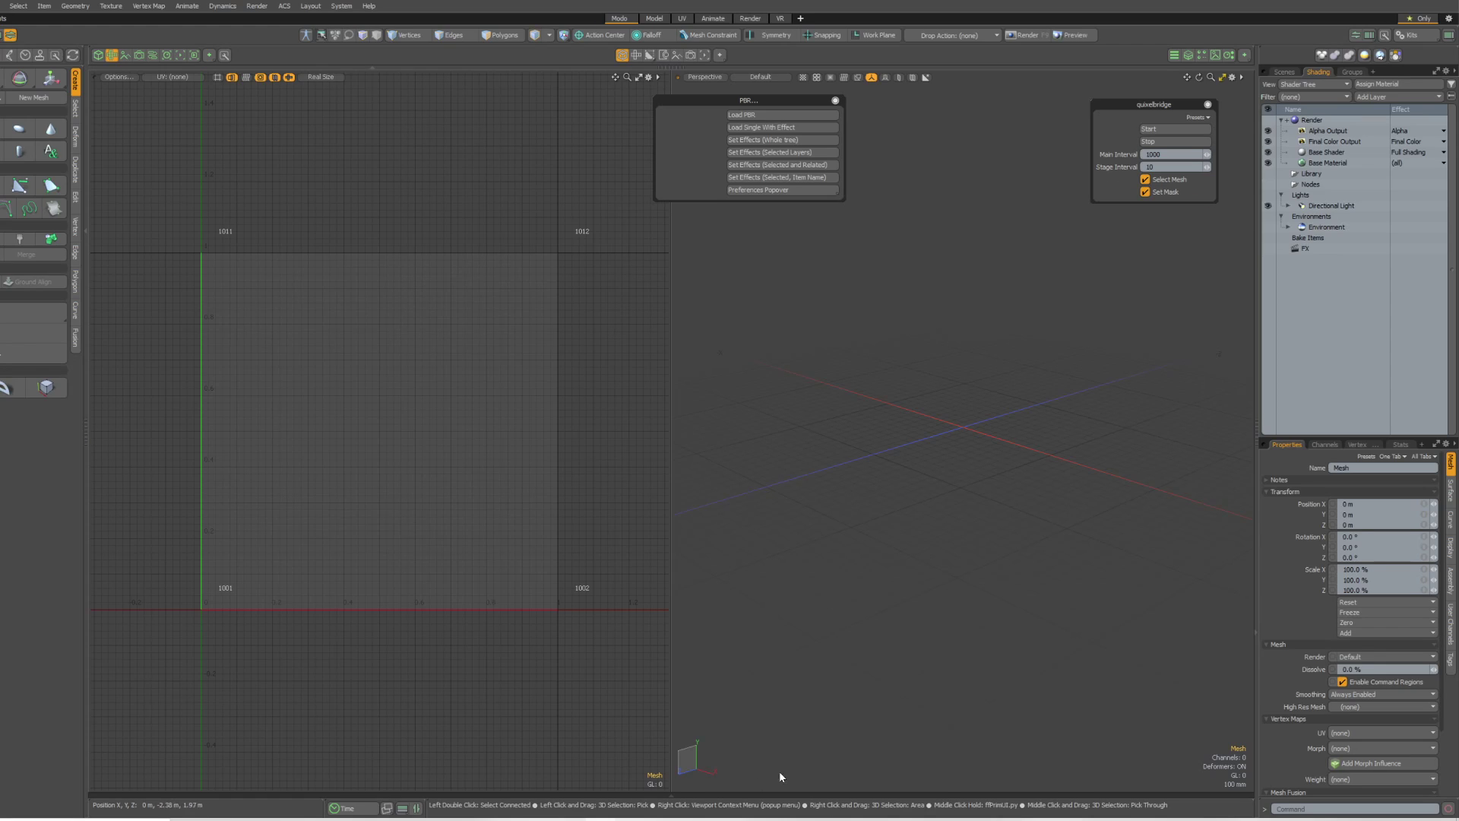
click(10, 35)
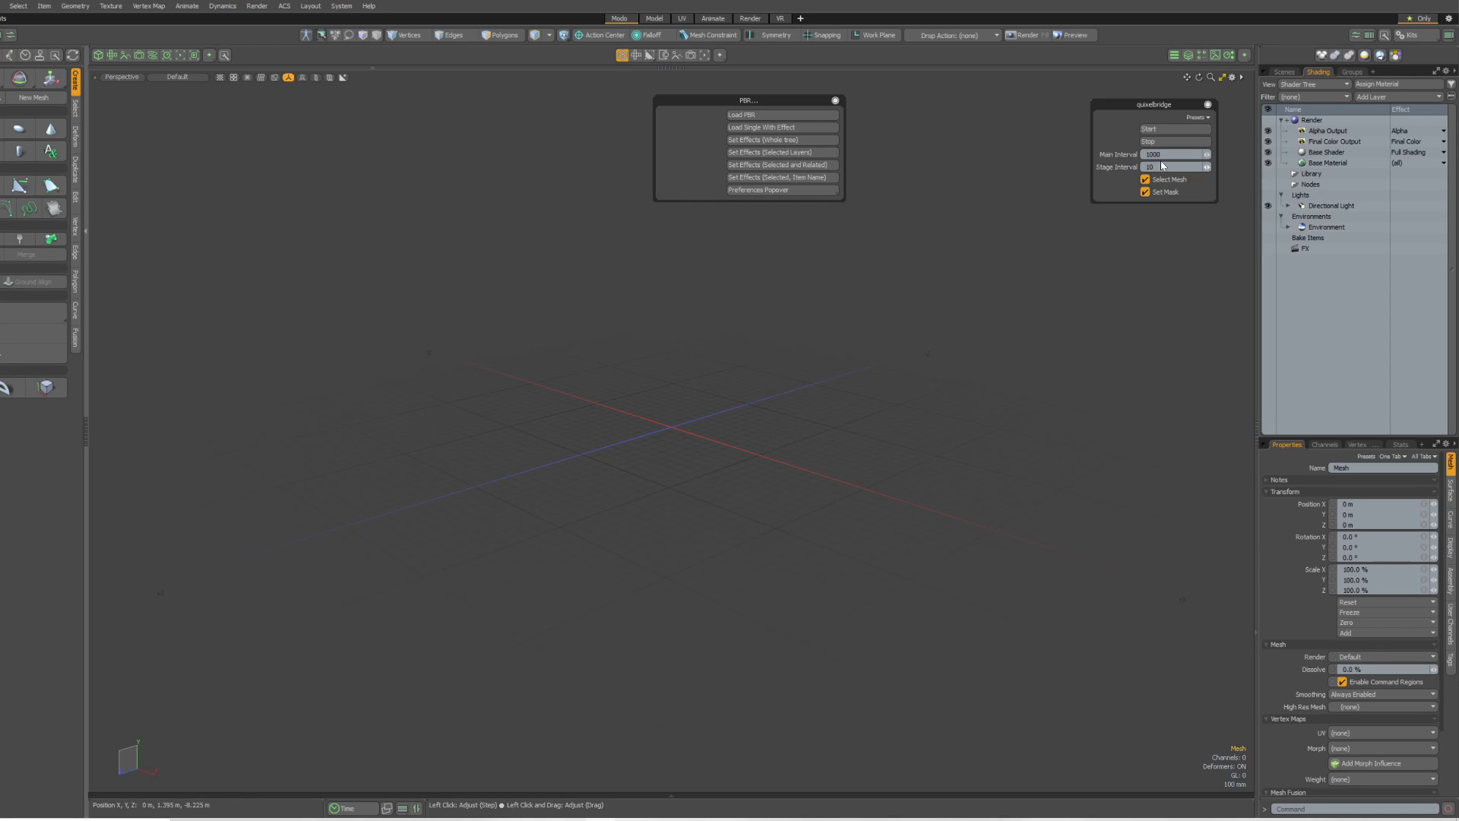
Switch to Quixel Bridge and export the Huge Icelandic Lava Cliff 3D asset into the scene.
text(10)
key(Return)
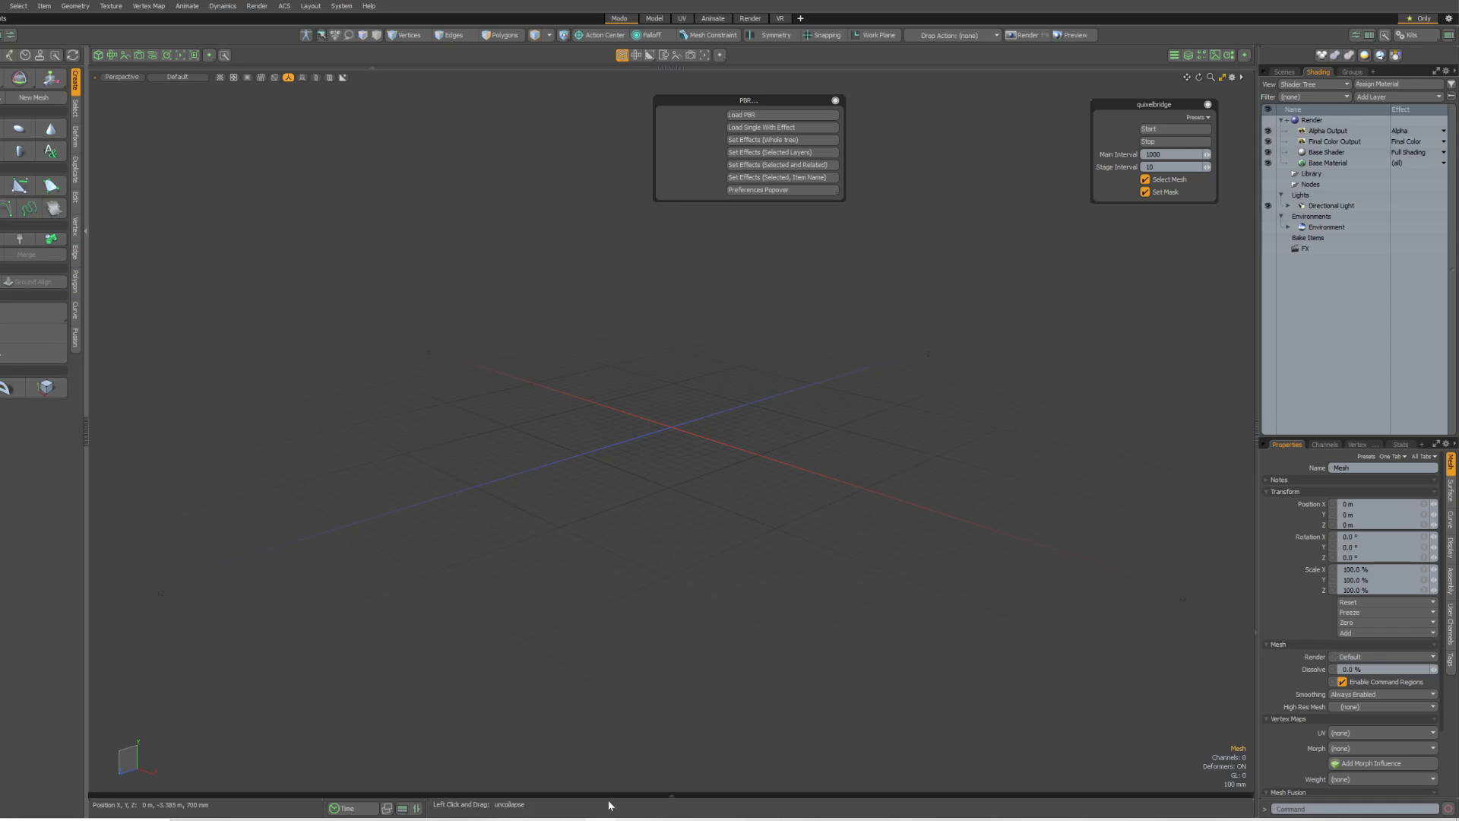
click(530, 818)
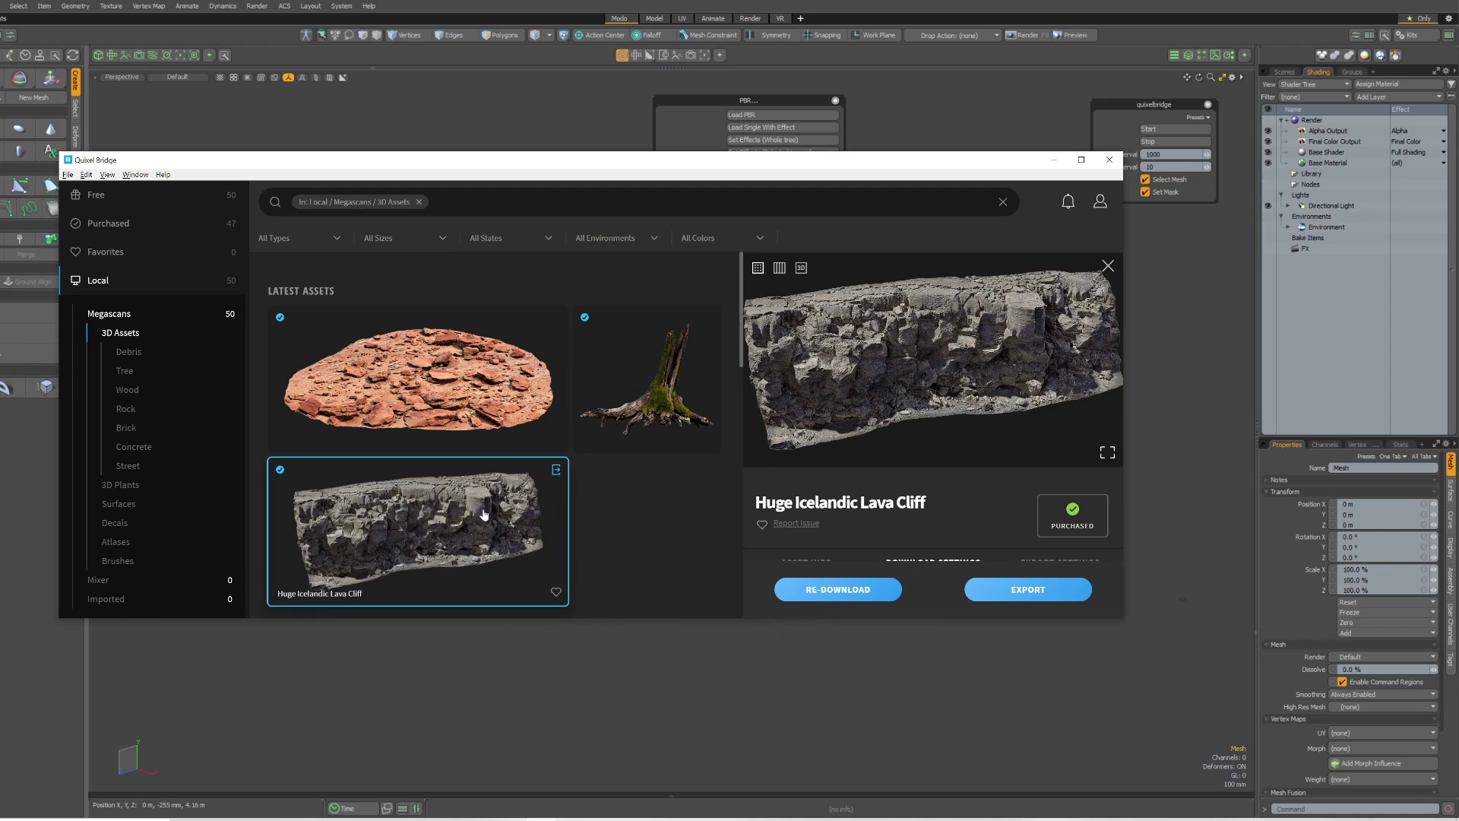
click(1004, 596)
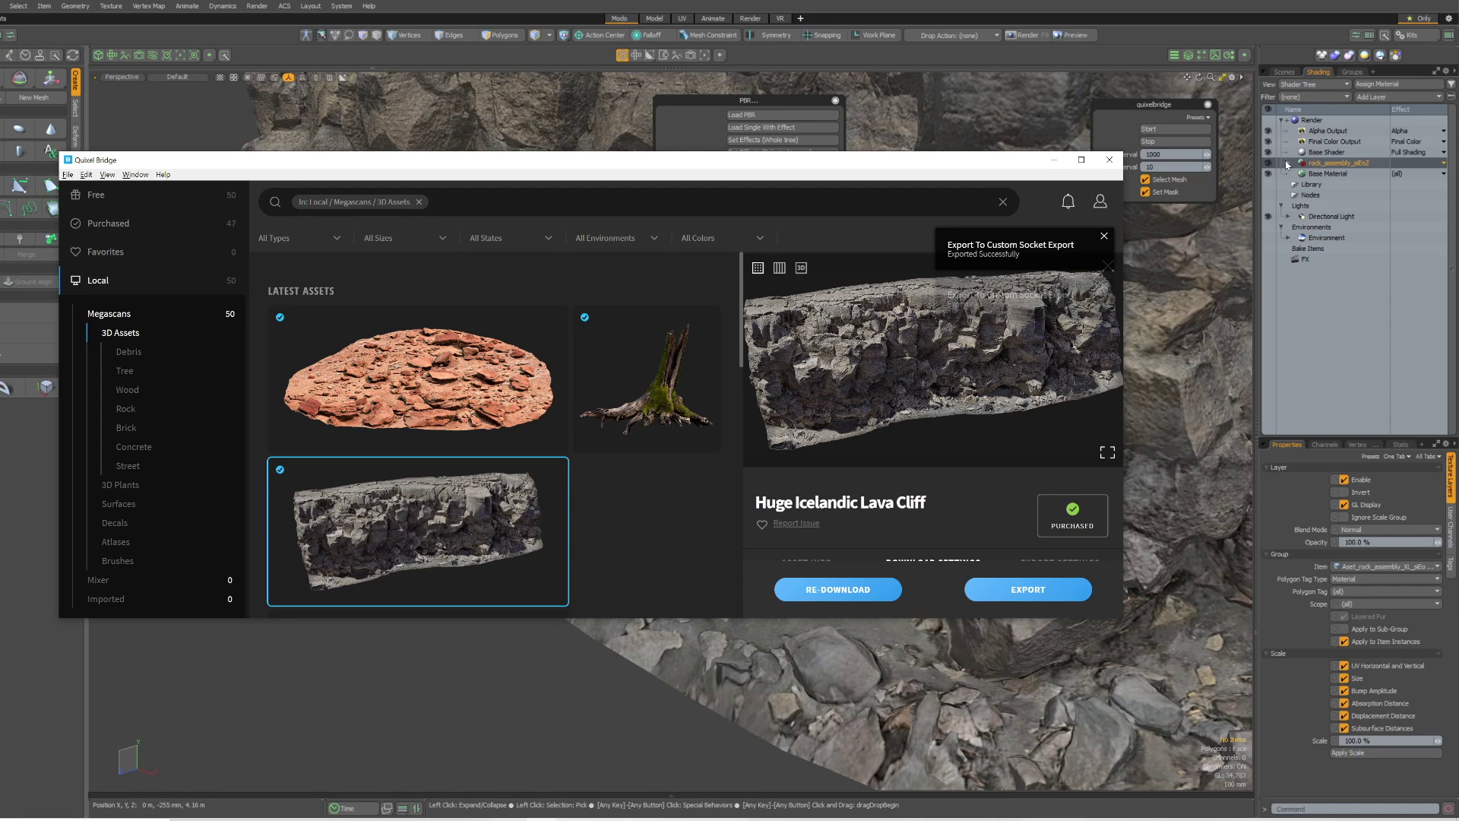
Examine the imported cliff mesh and its rock assembly material group, including the displacement layer and the group's item mask.
click(1286, 163)
click(1345, 173)
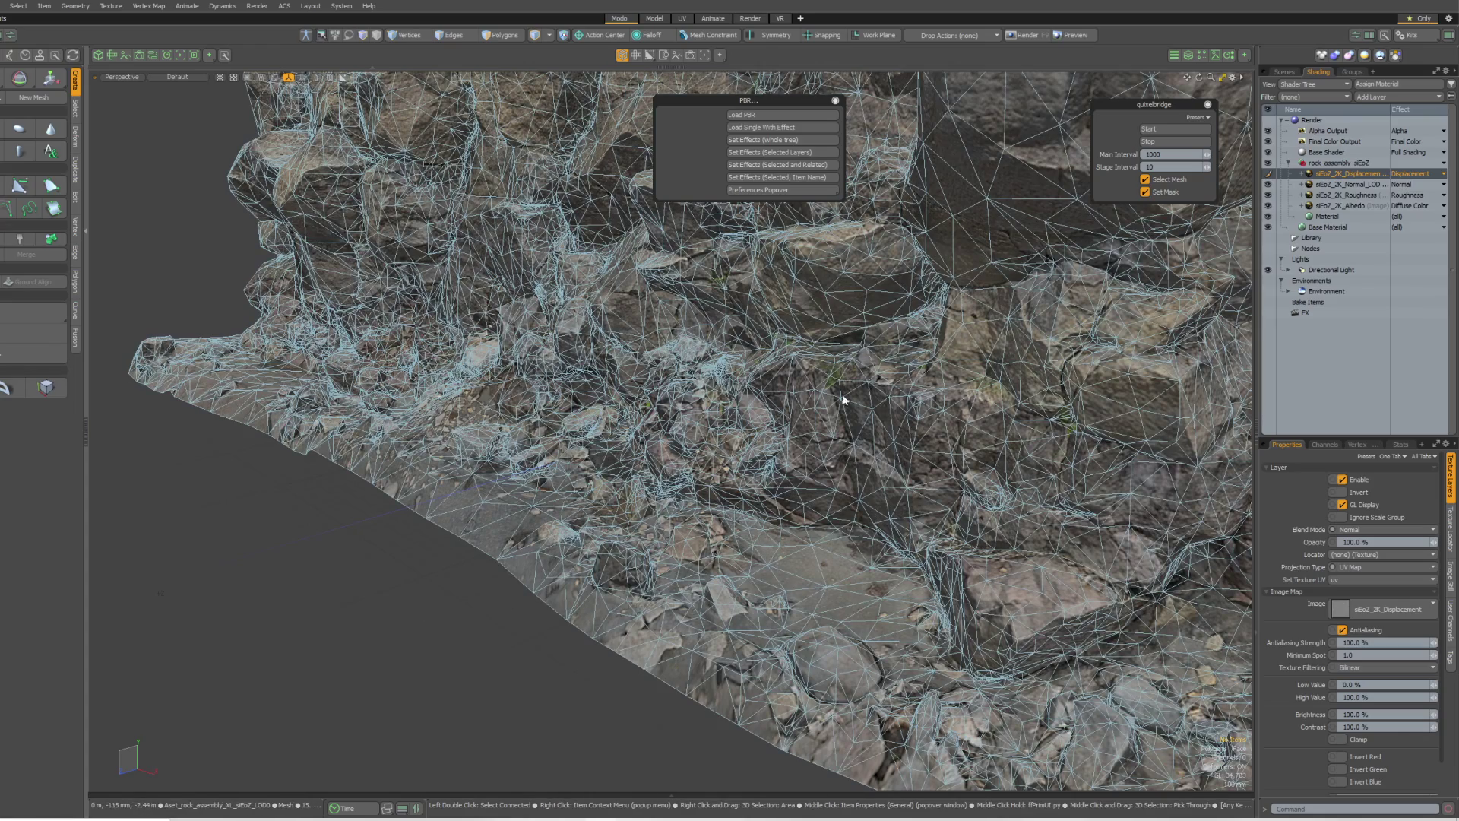
alt+drag(897, 410, 789, 501)
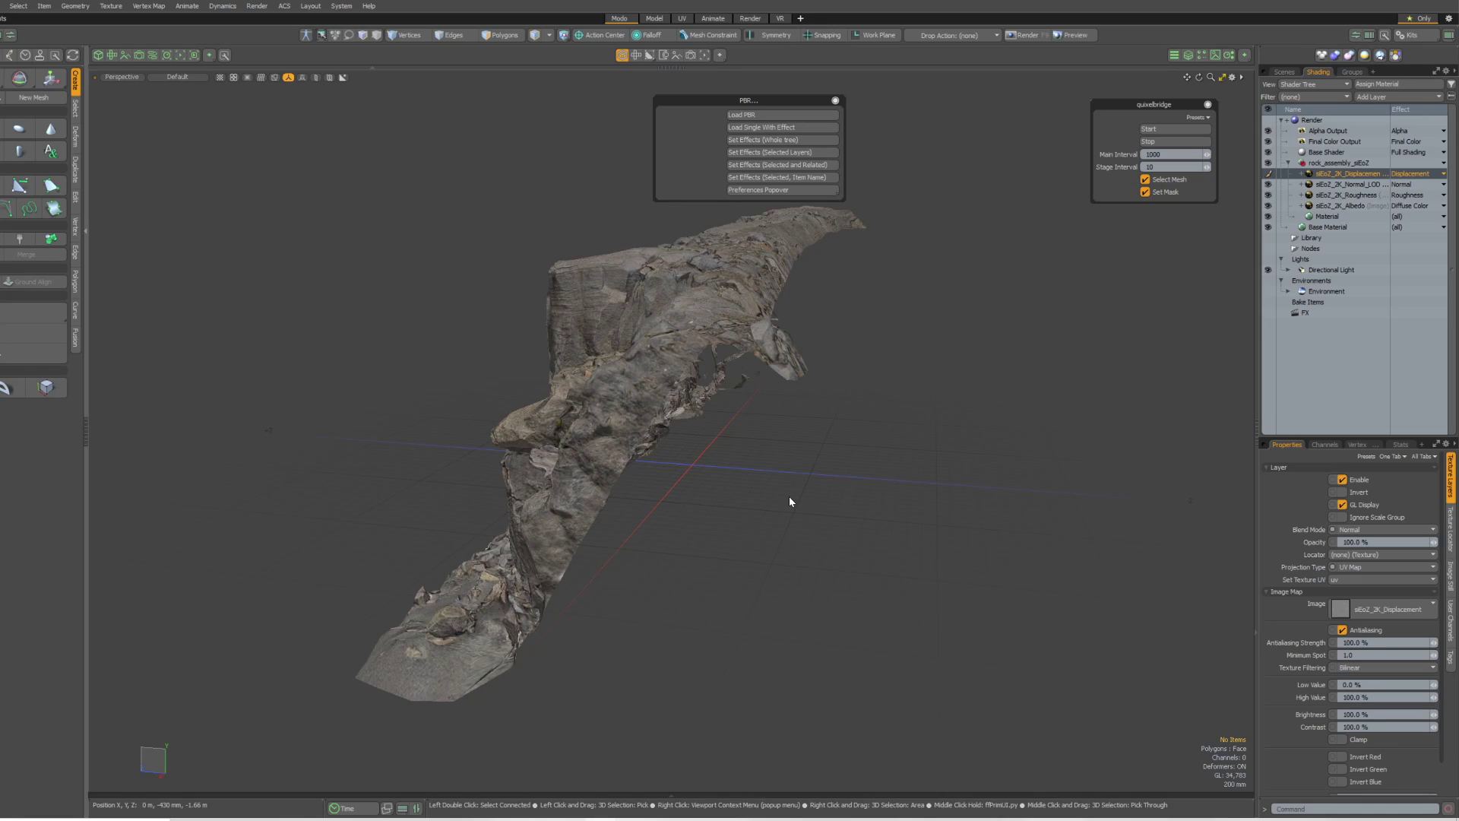
alt+drag(813, 437, 1095, 295)
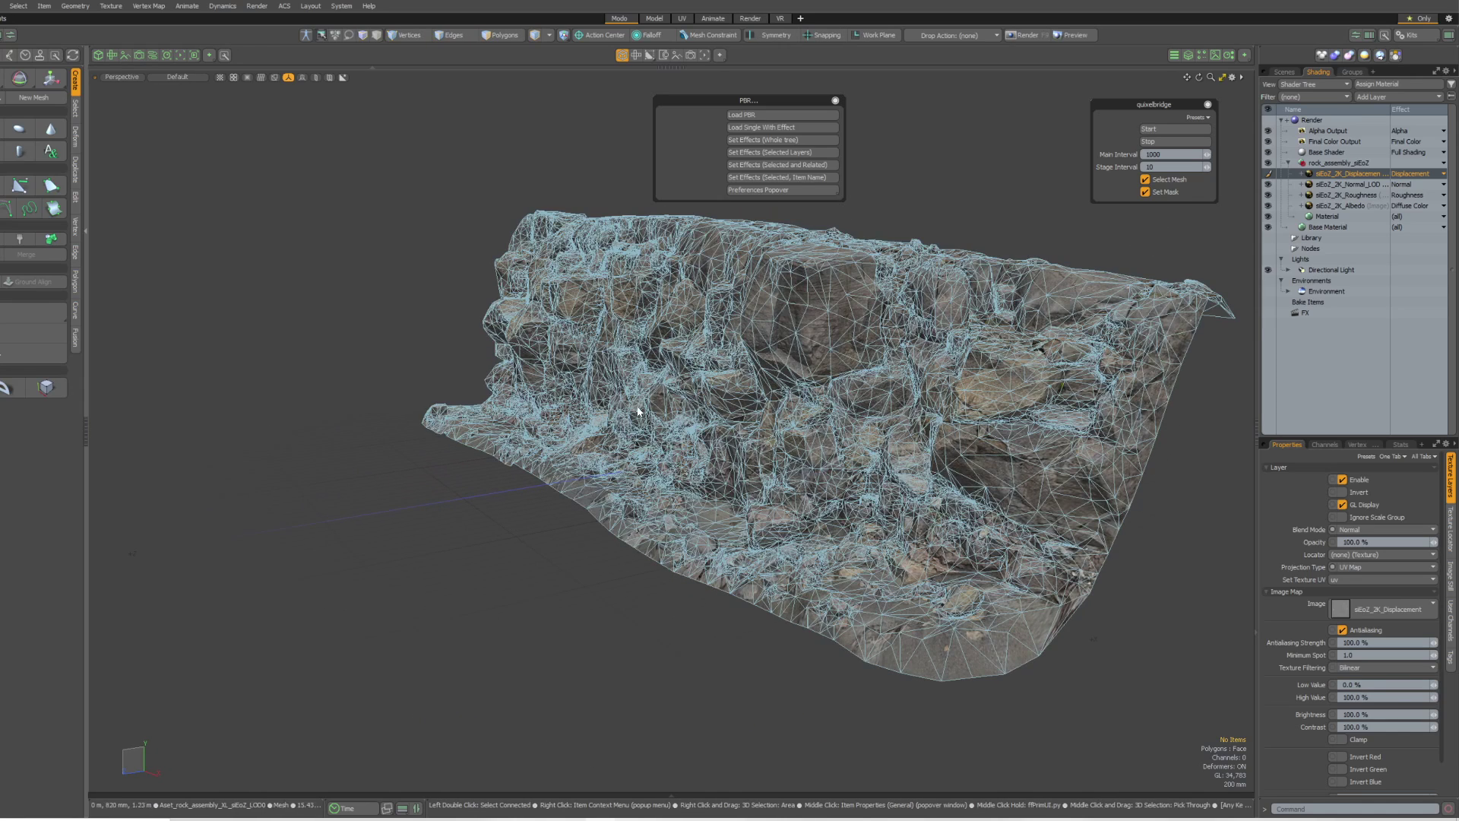
alt+shift+drag(1010, 366, 821, 410)
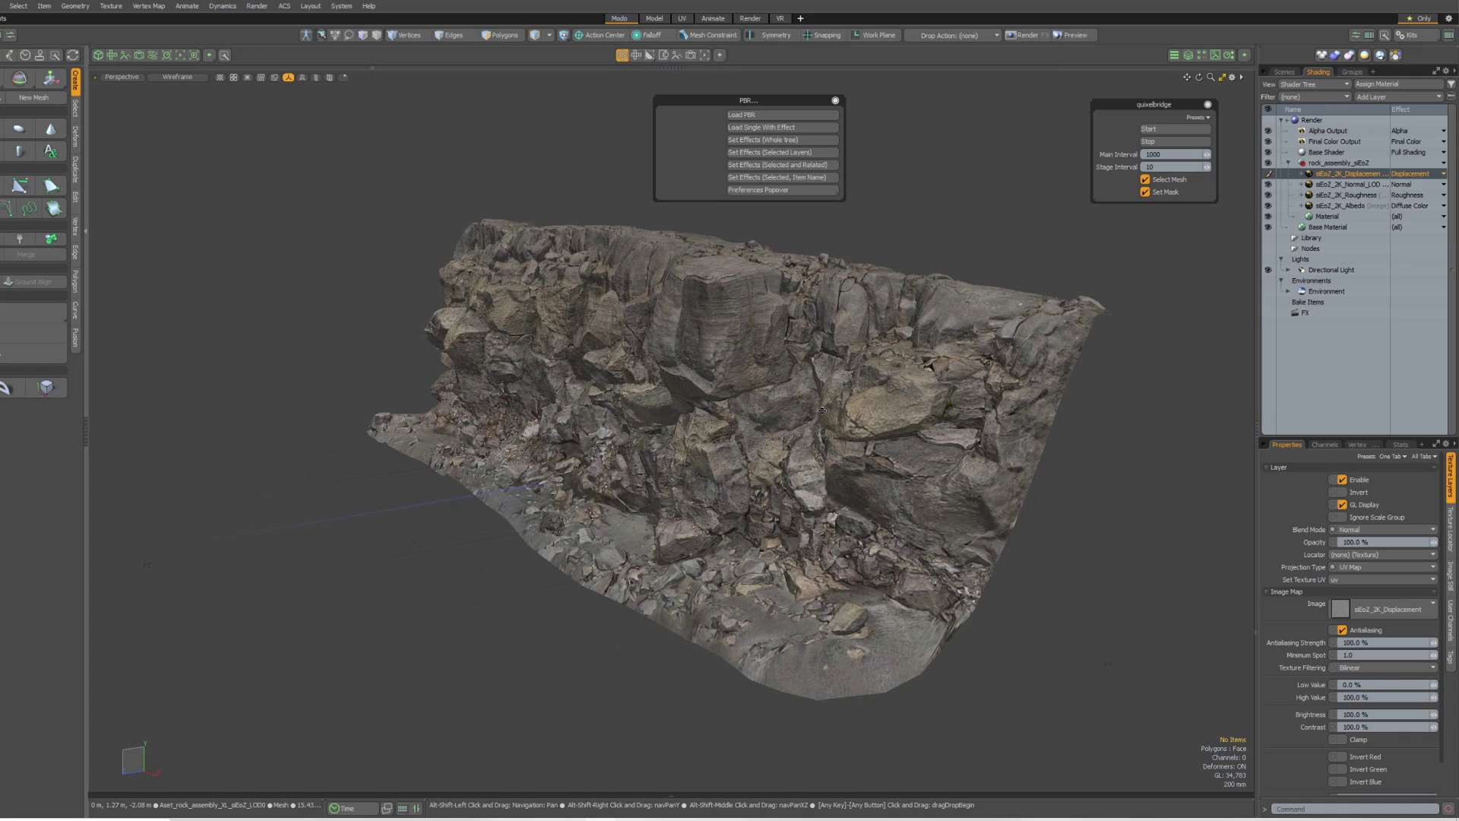
click(1341, 163)
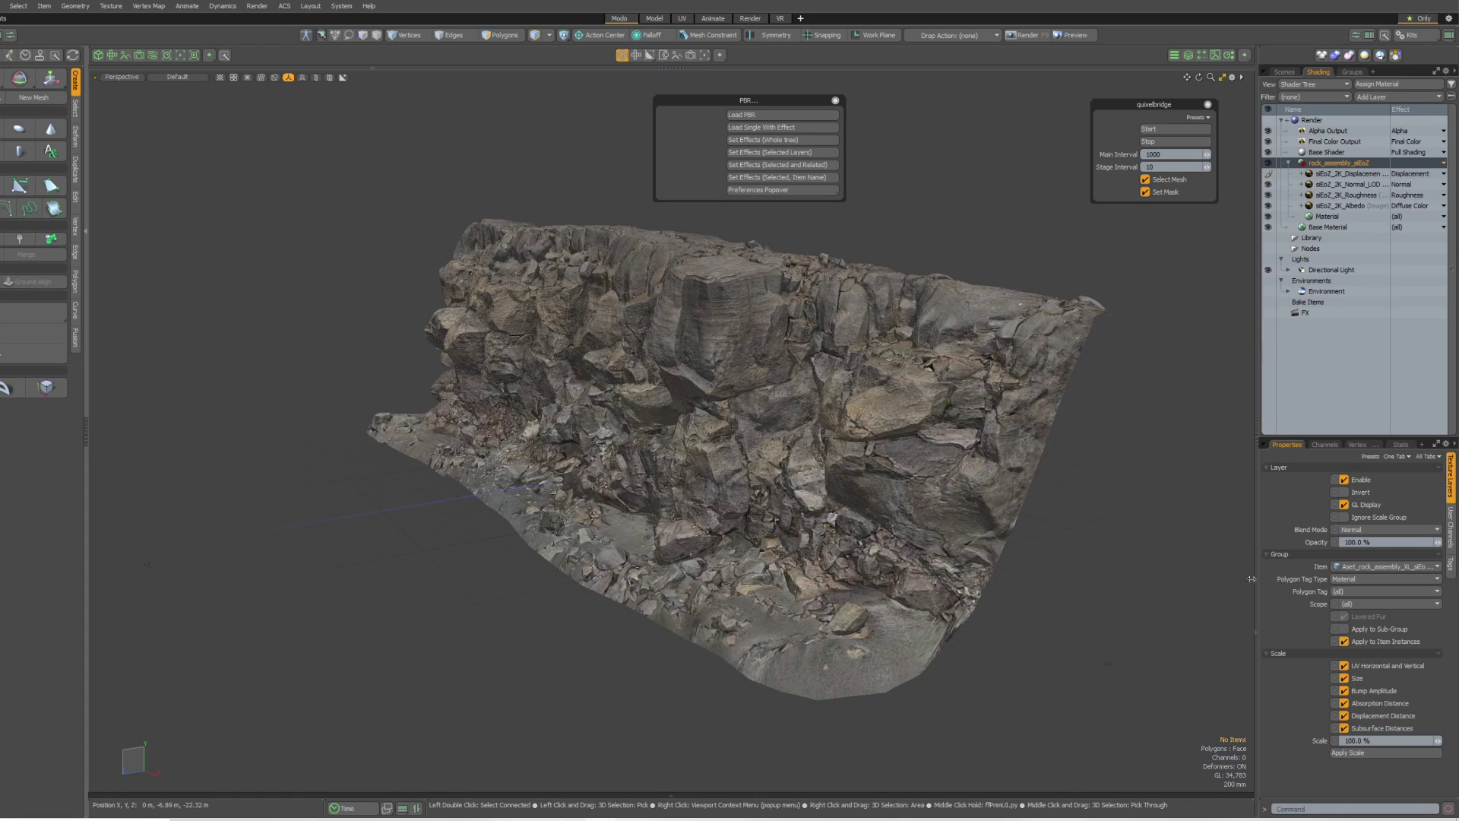
alt+drag(740, 427, 684, 451)
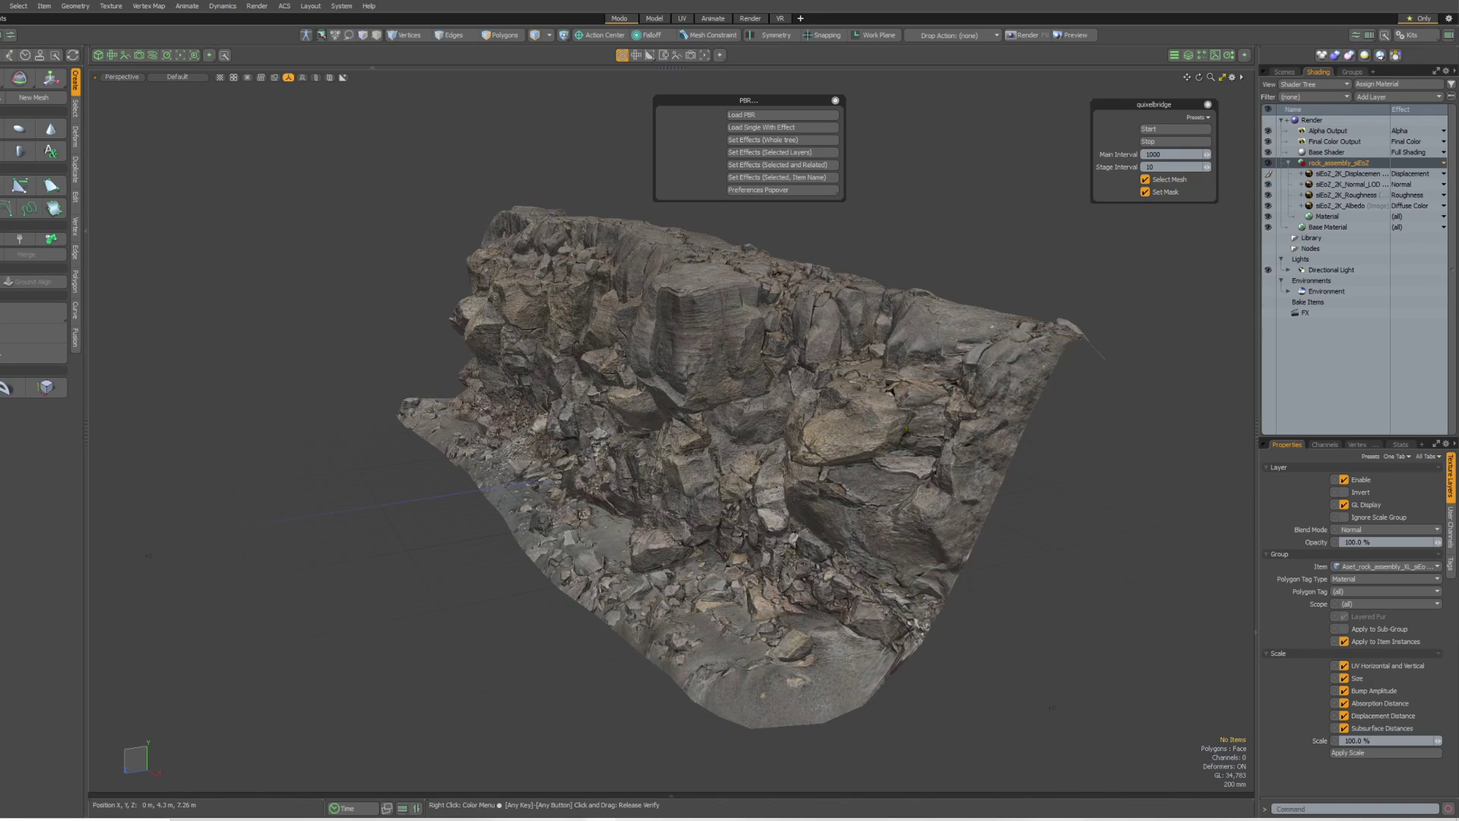
Add a sphere at the origin to compare its shading with the masked cliff material.
ctrl+click(2, 129)
alt+drag(1000, 515, 780, 493)
scroll(727, 456, up, 5)
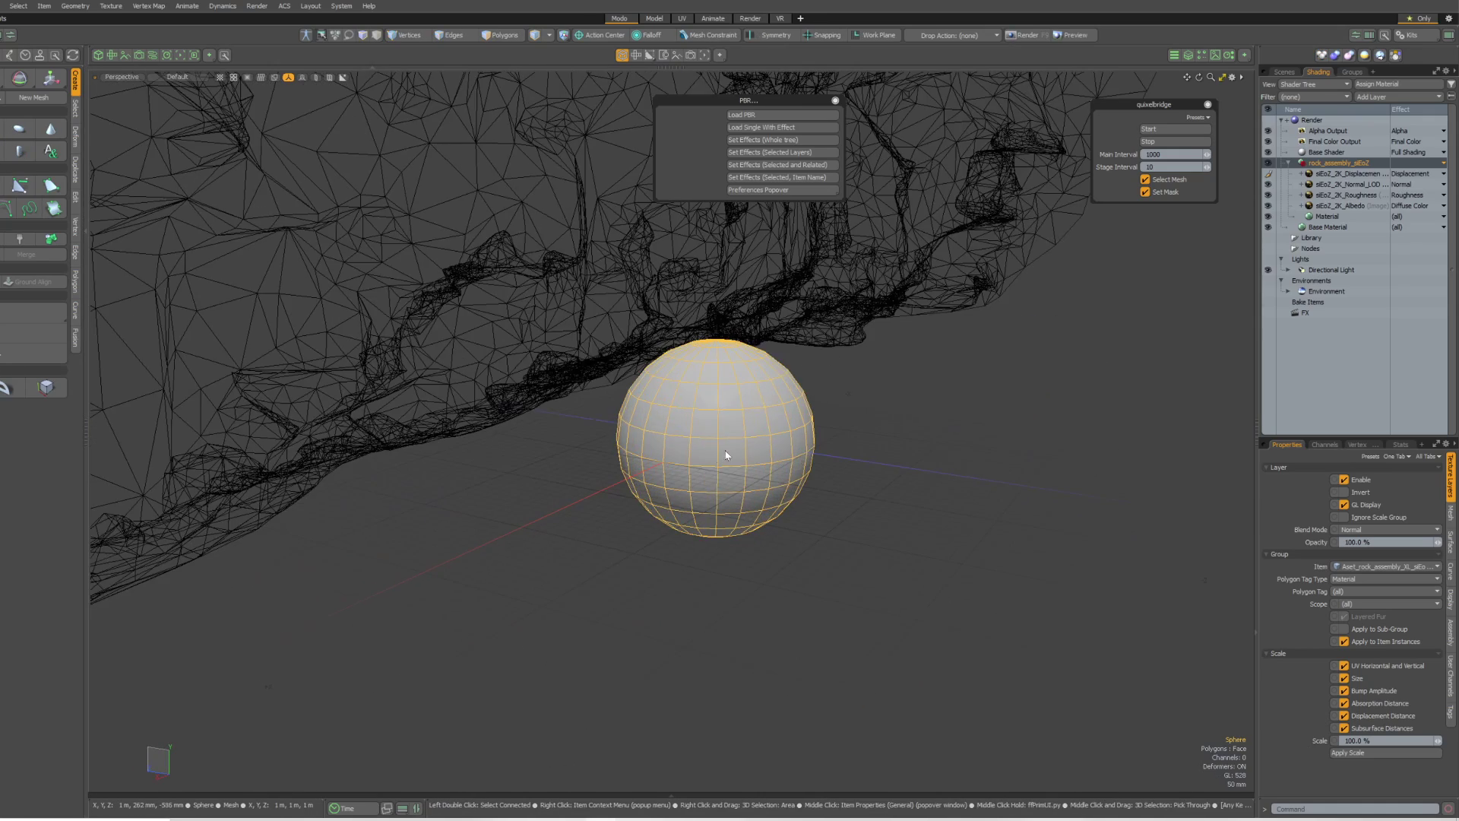
alt+drag(609, 472, 465, 454)
scroll(465, 454, down, 3)
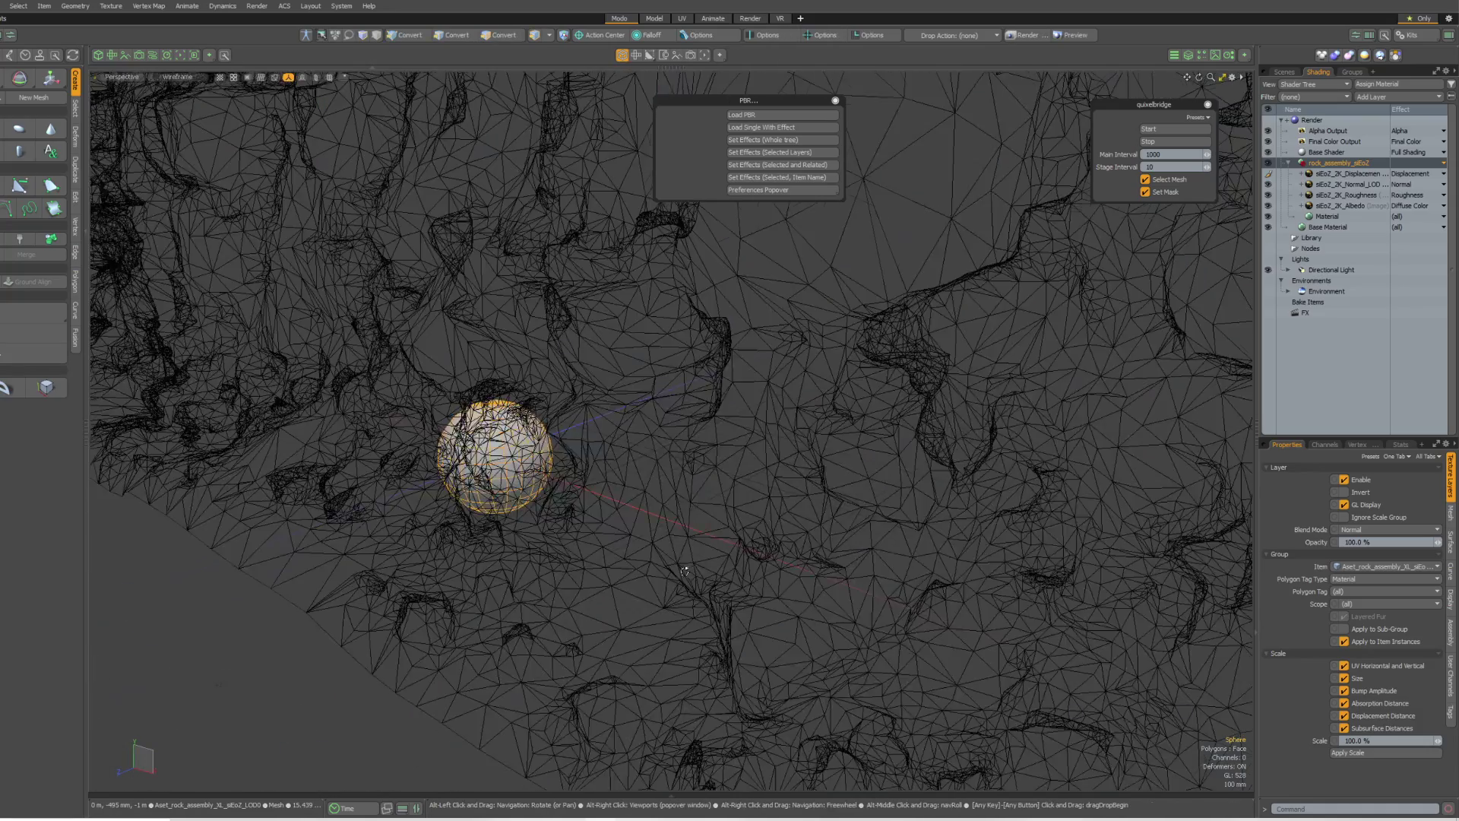
Delete the comparison sphere from the cliff scene.
scroll(671, 518, down, 3)
alt+drag(965, 585, 795, 554)
click(794, 554)
click(670, 490)
key(Delete)
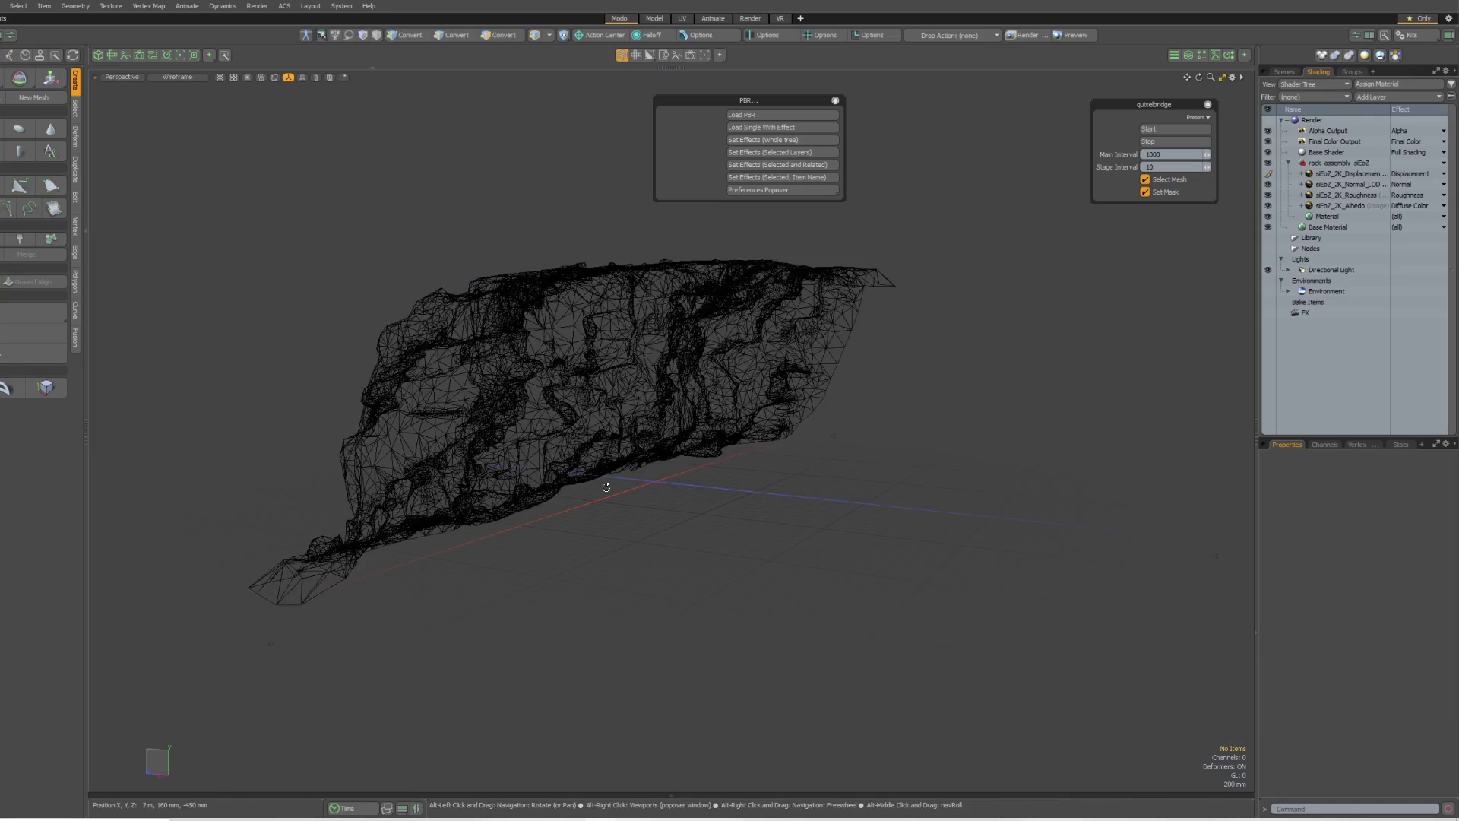
Review the textured lava cliff from several angles and close its scene without saving.
alt+drag(606, 484, 682, 480)
click(682, 480)
alt+drag(915, 366, 993, 335)
click(992, 335)
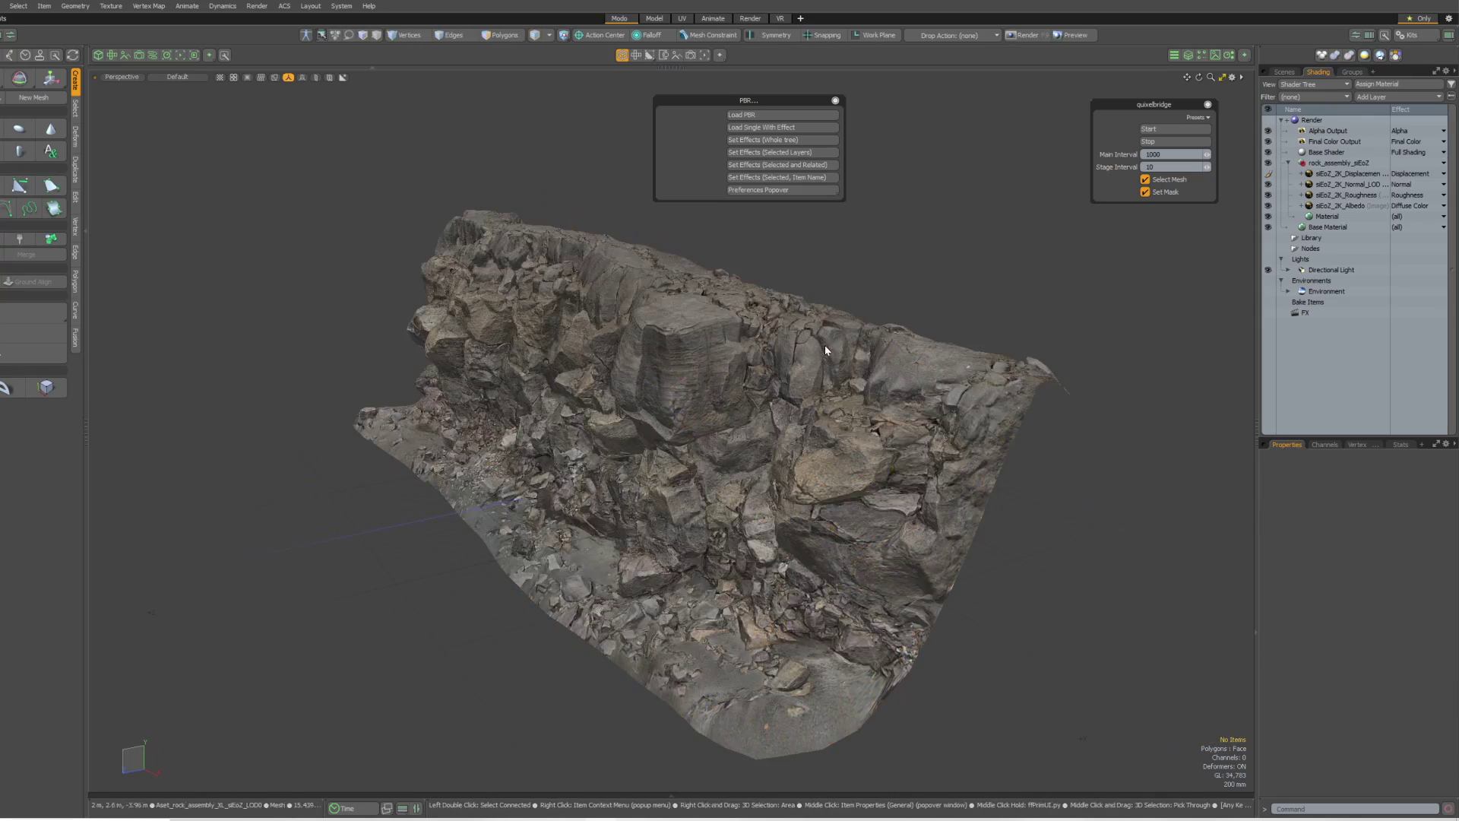
alt+drag(976, 576, 577, 578)
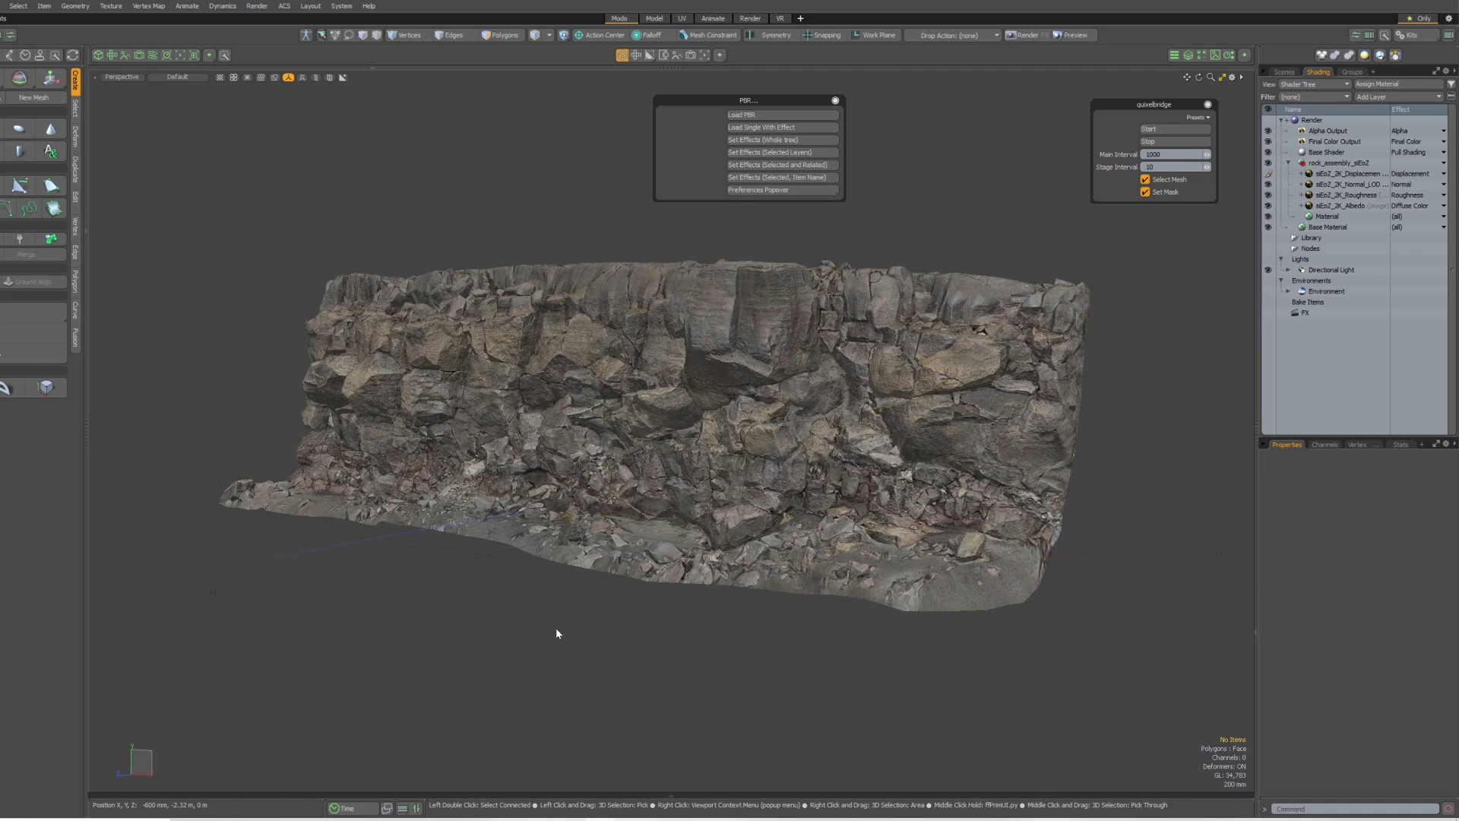
alt+drag(557, 630, 538, 643)
key(ctrl+w)
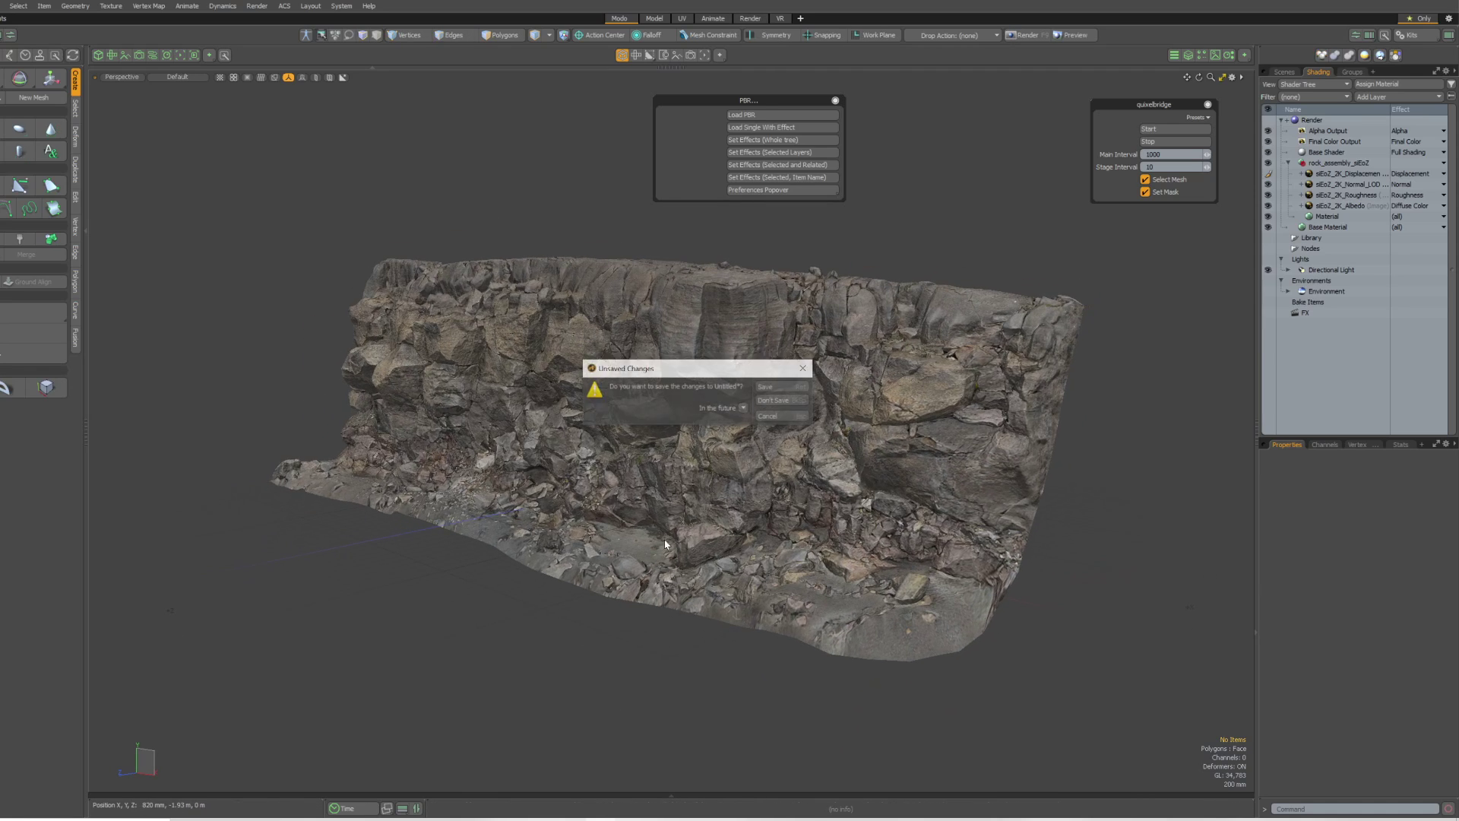
click(791, 404)
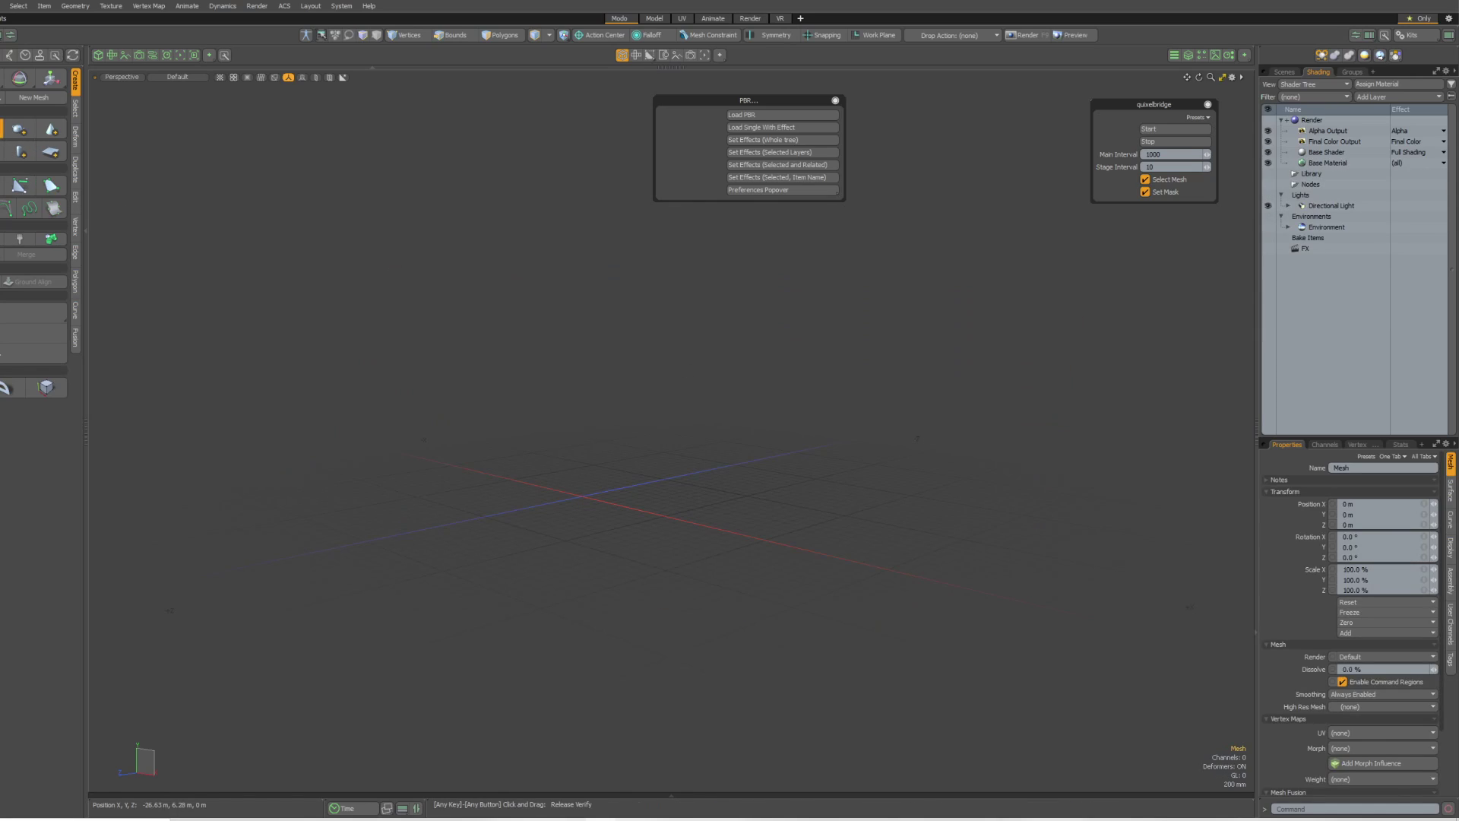
Add a sphere at the origin of the empty scene, frame it, and display the UV tools.
shift+click(1, 128)
key(a)
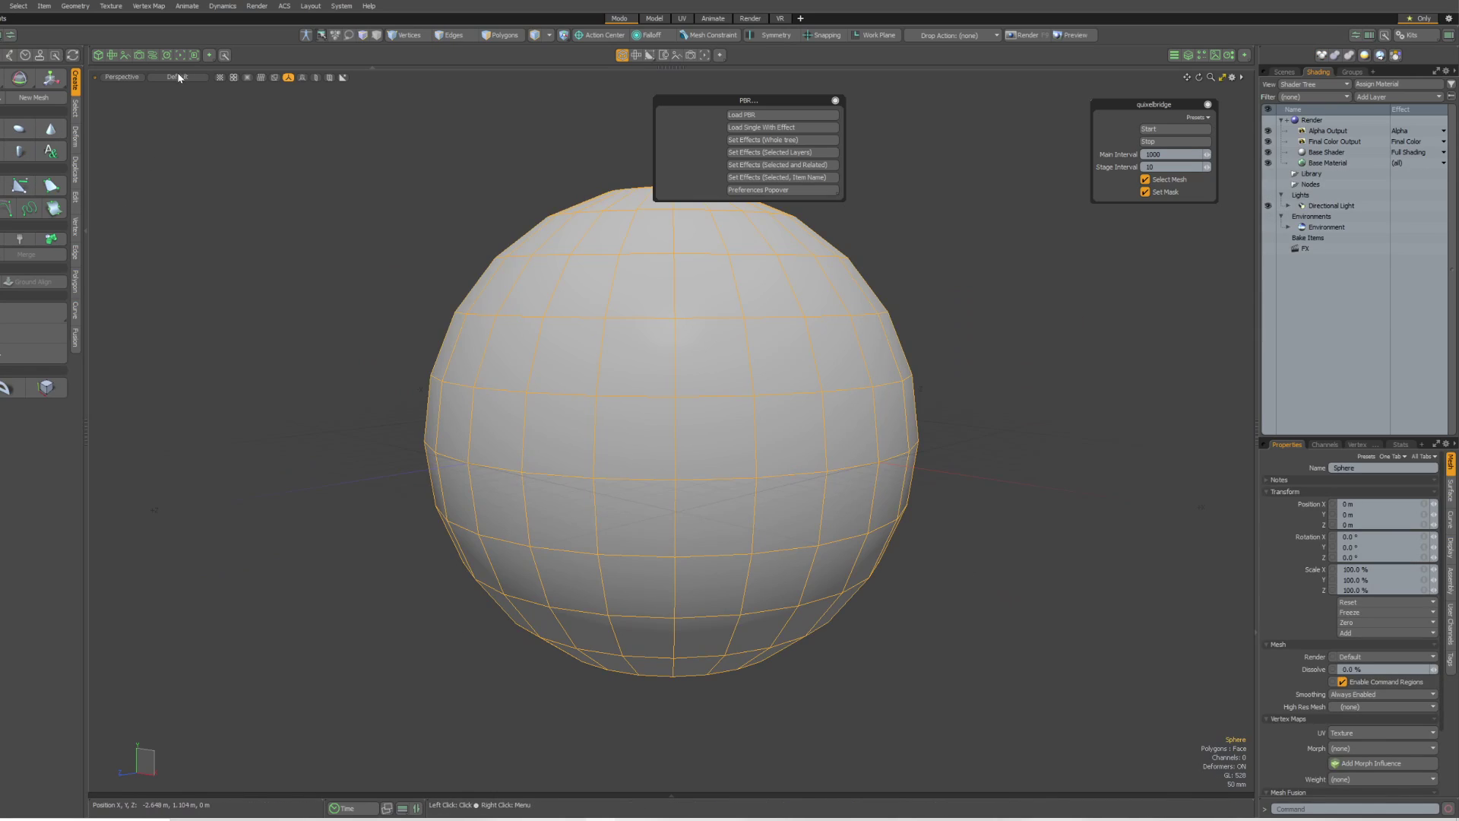
click(2, 55)
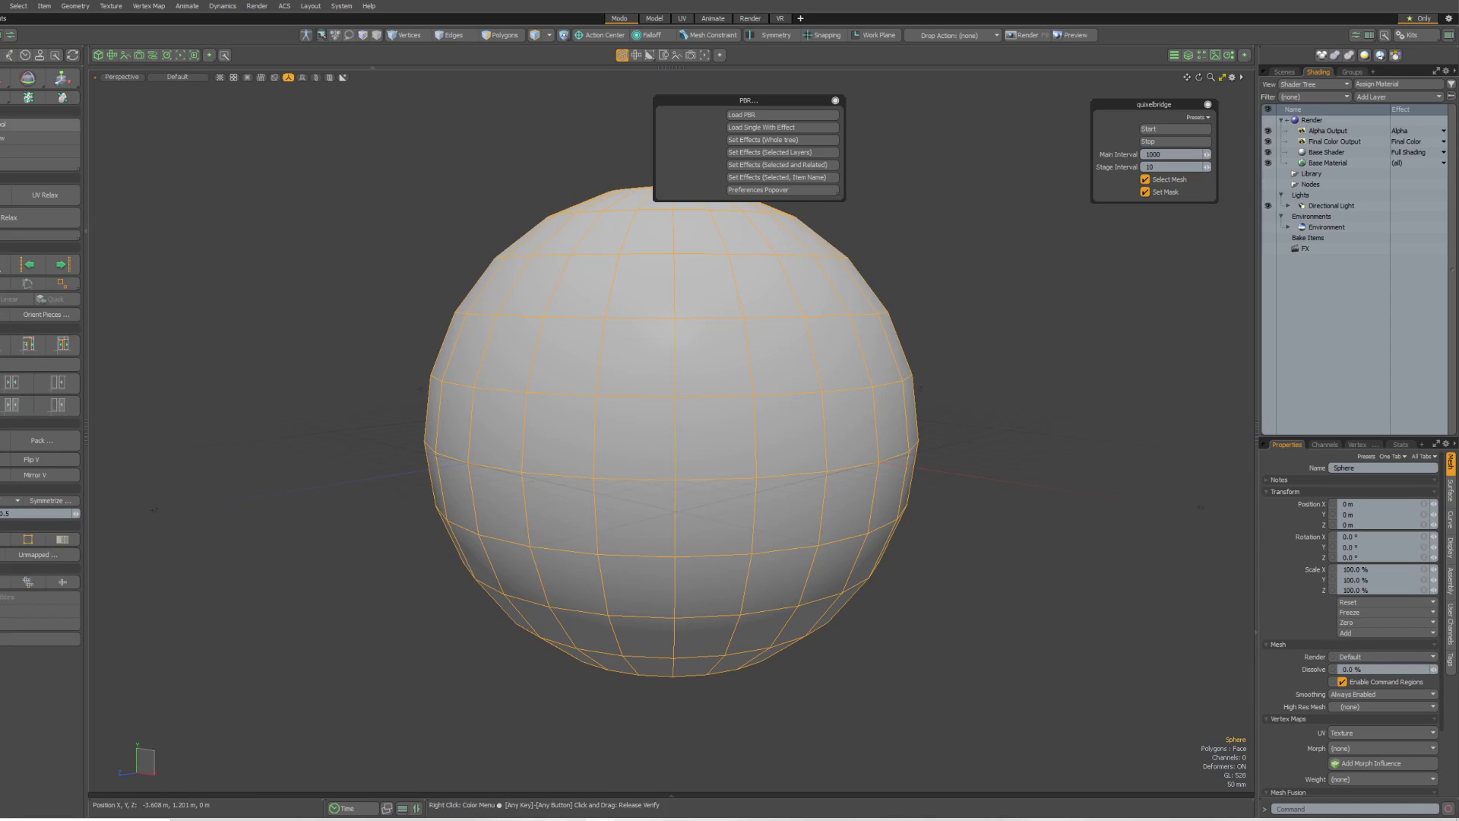
Display the sphere's UV layout beside the 3D view to check its mapping, and return to the single perspective view.
click(2, 56)
click(111, 55)
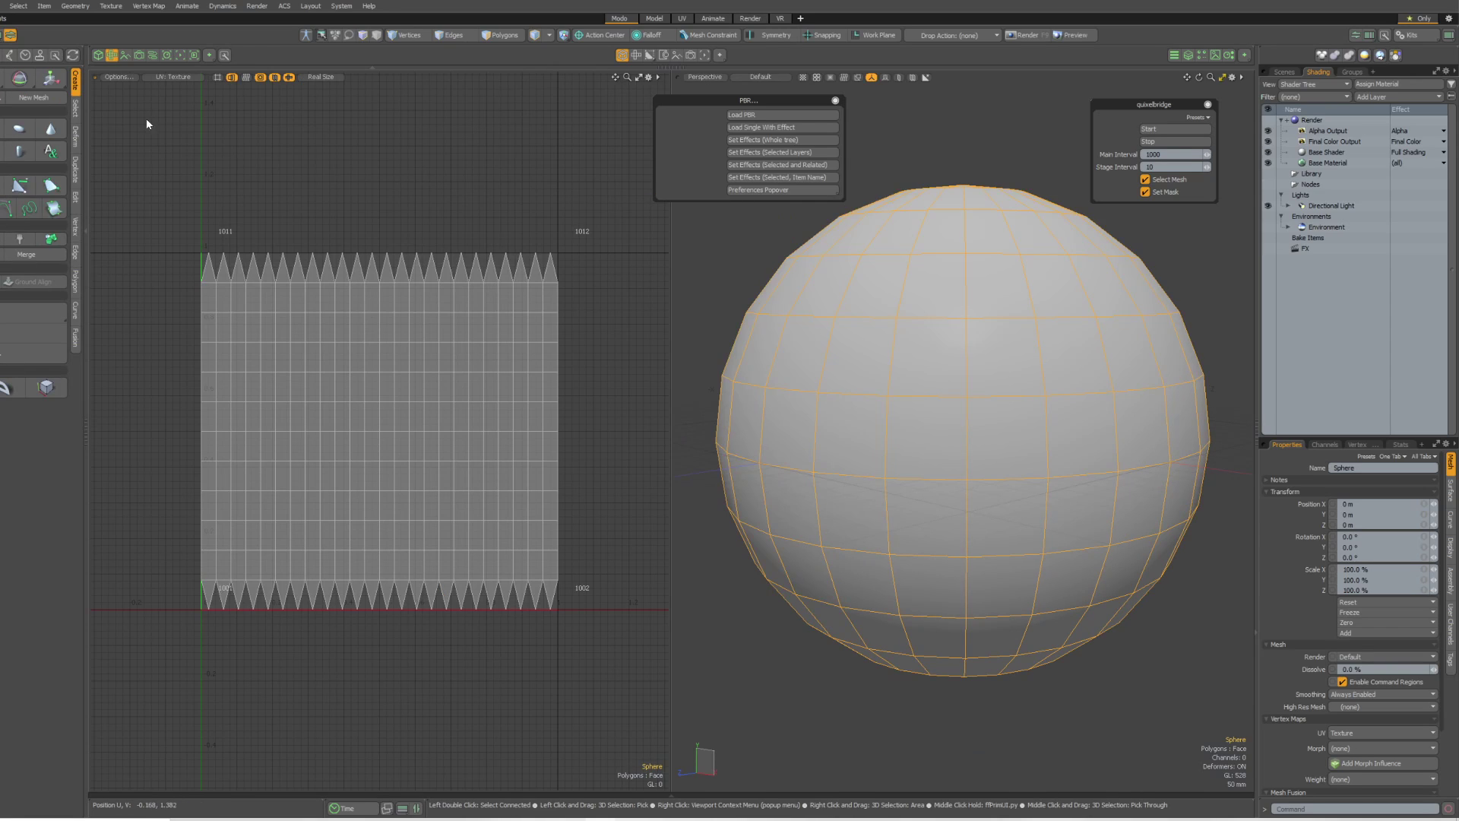
click(111, 55)
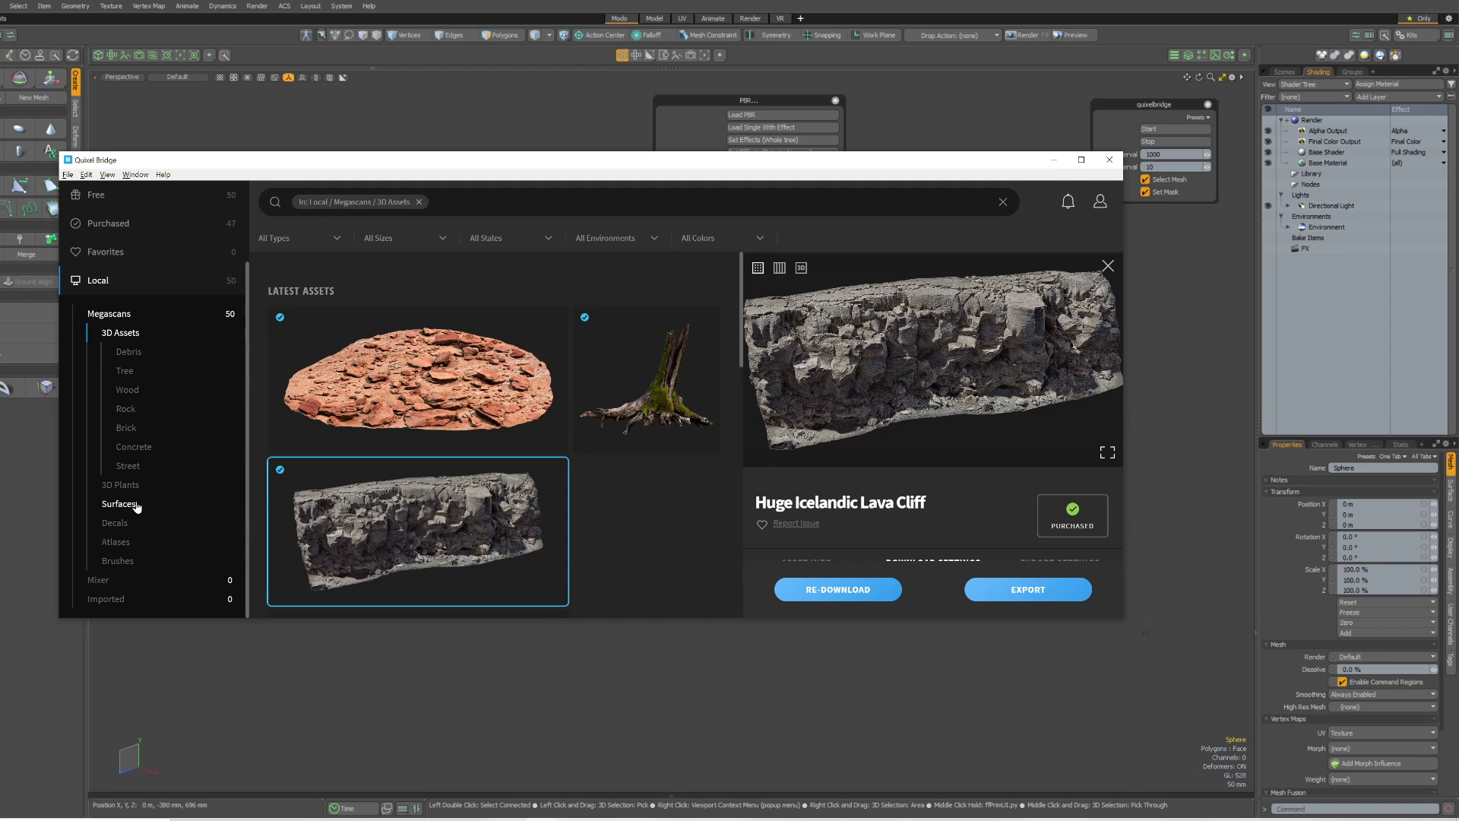
In Quixel Bridge, export the Snow surface from the local Megascans surfaces onto the sphere, and return to Modo.
click(136, 504)
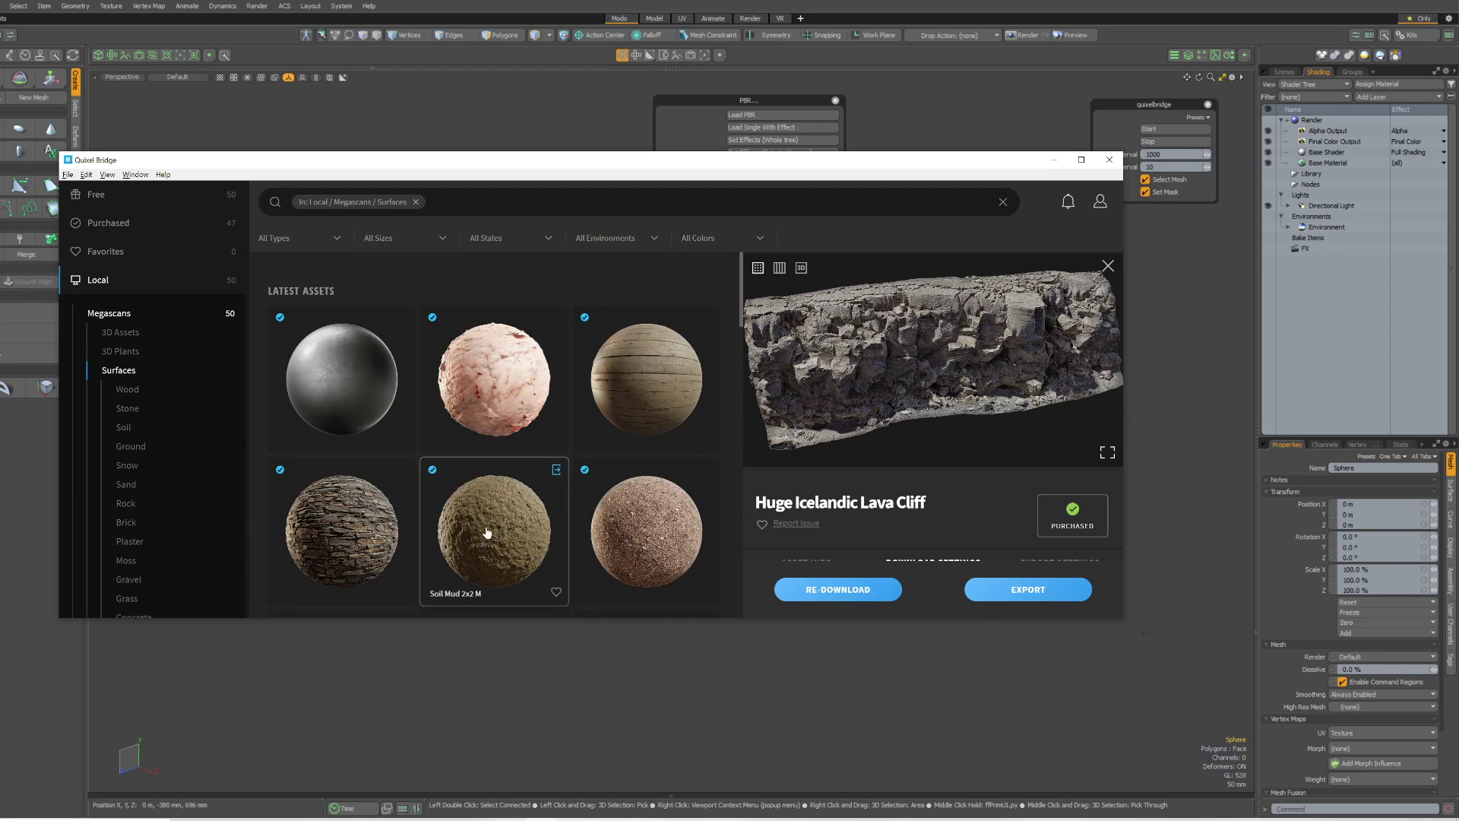
scroll(396, 518, down, 2)
scroll(396, 517, down, 1)
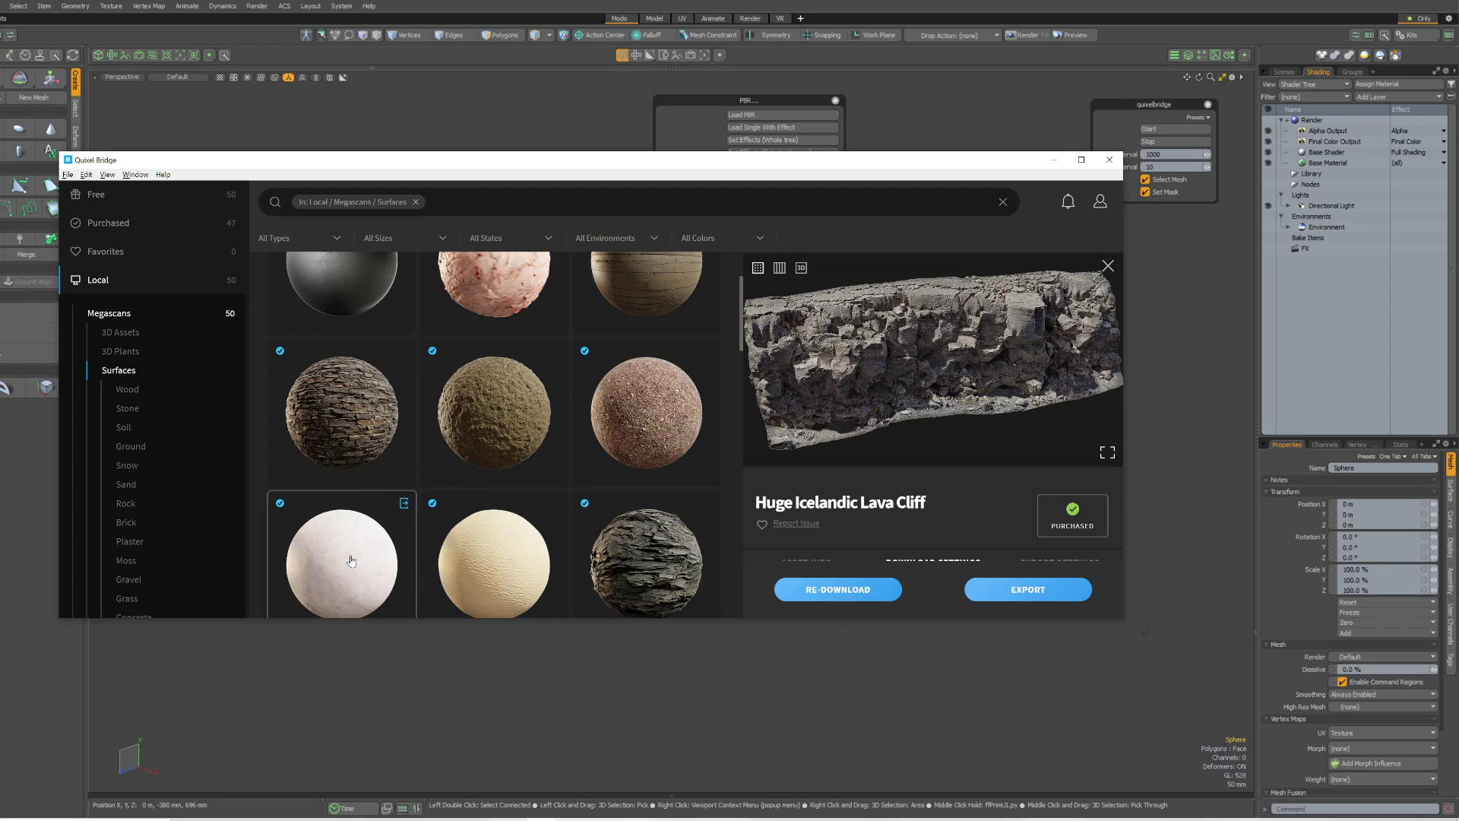
click(337, 559)
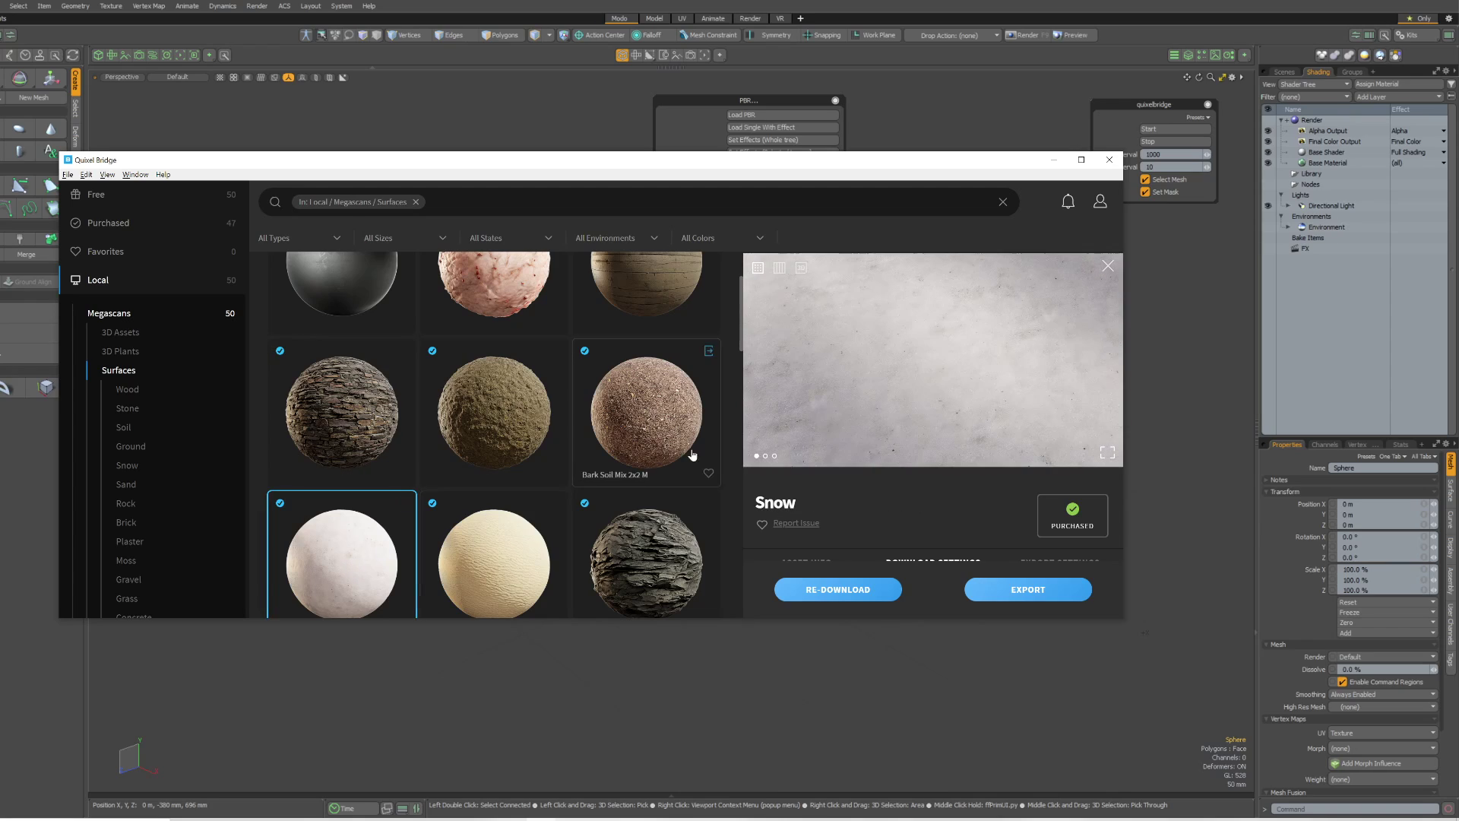
click(1022, 591)
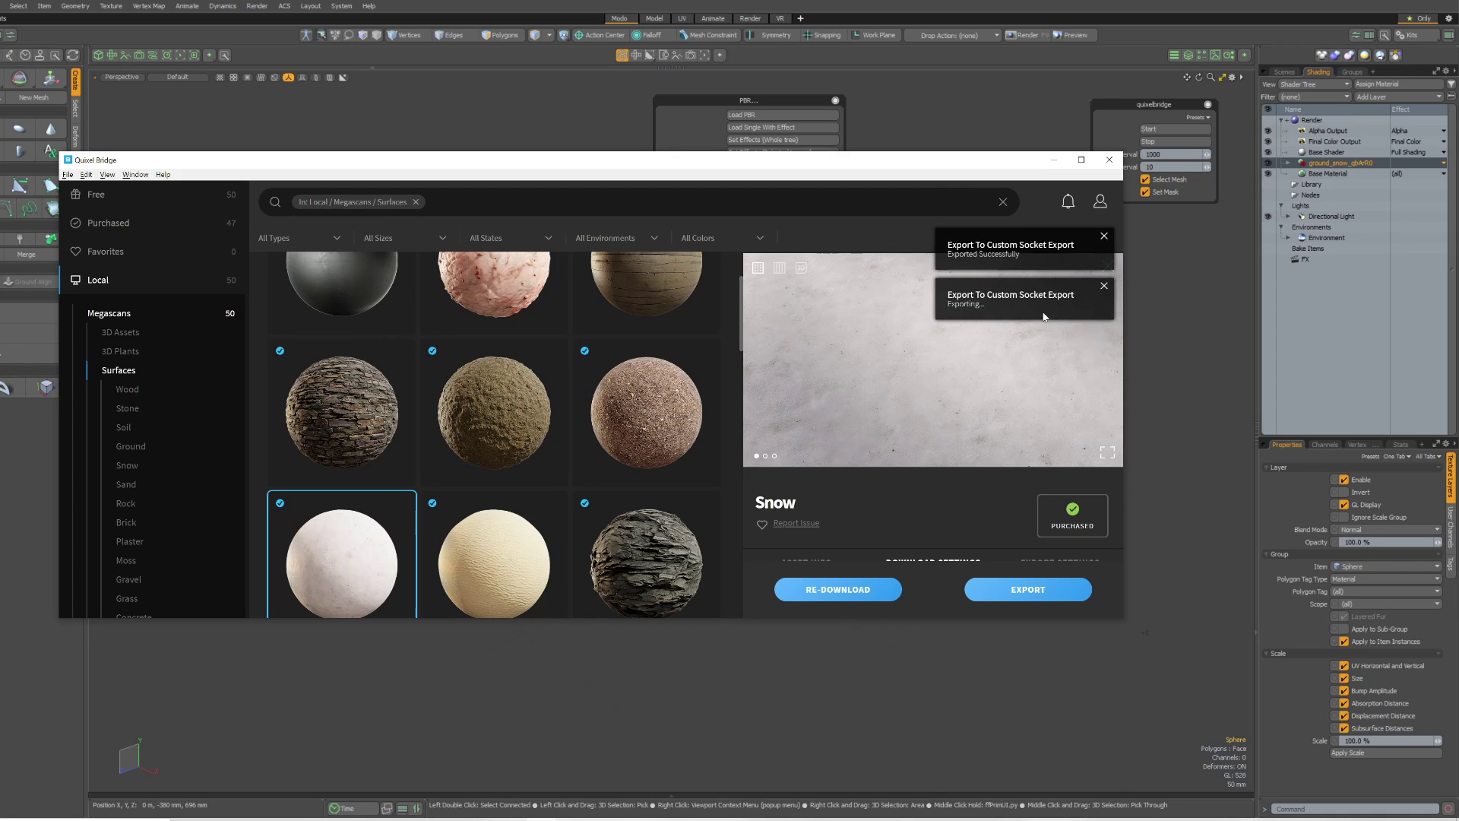
click(870, 58)
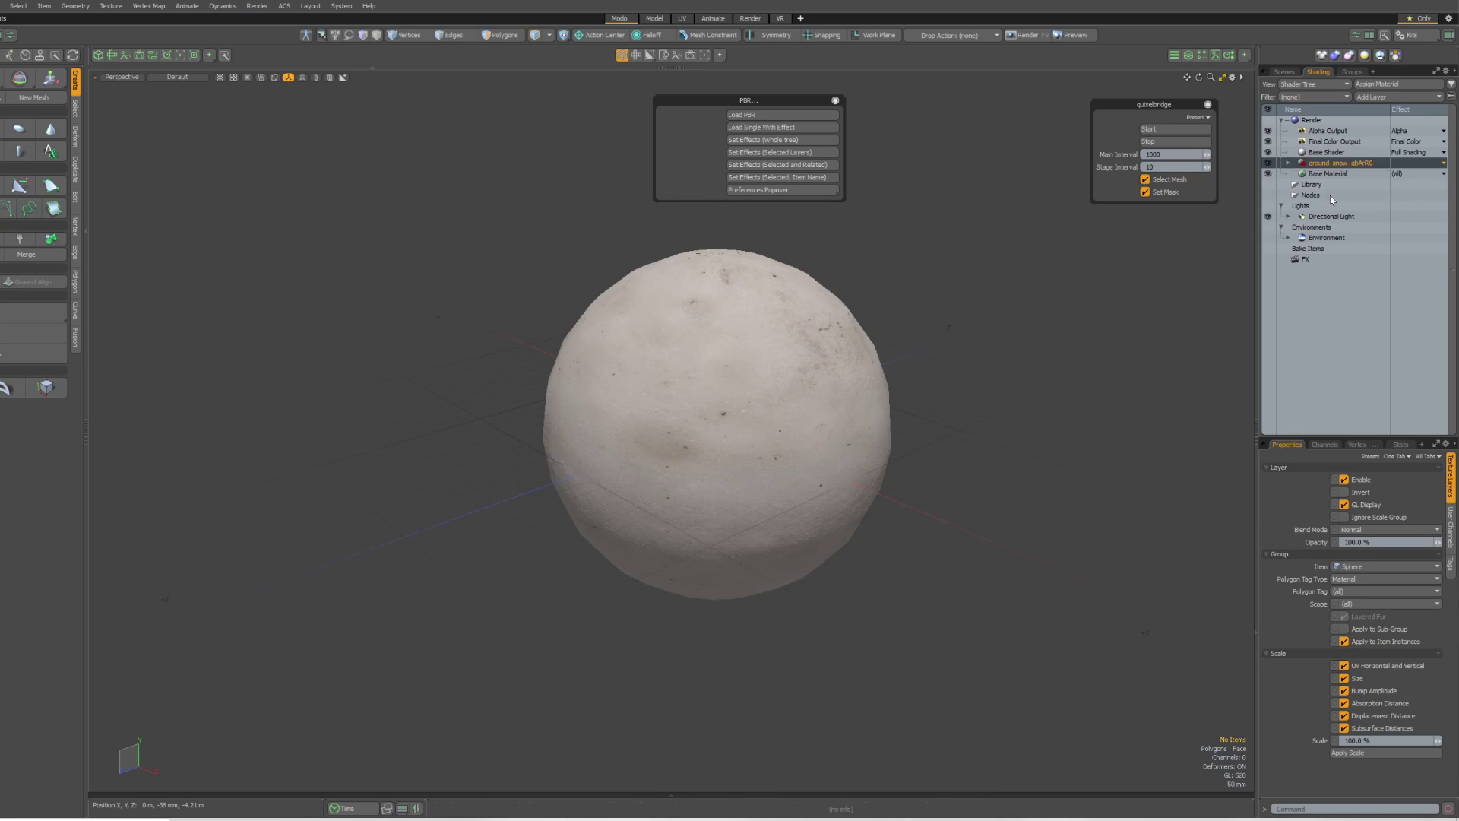
Expand the imported snow material group and examine its albedo layer and the group's item mask settings.
click(1288, 163)
click(1342, 173)
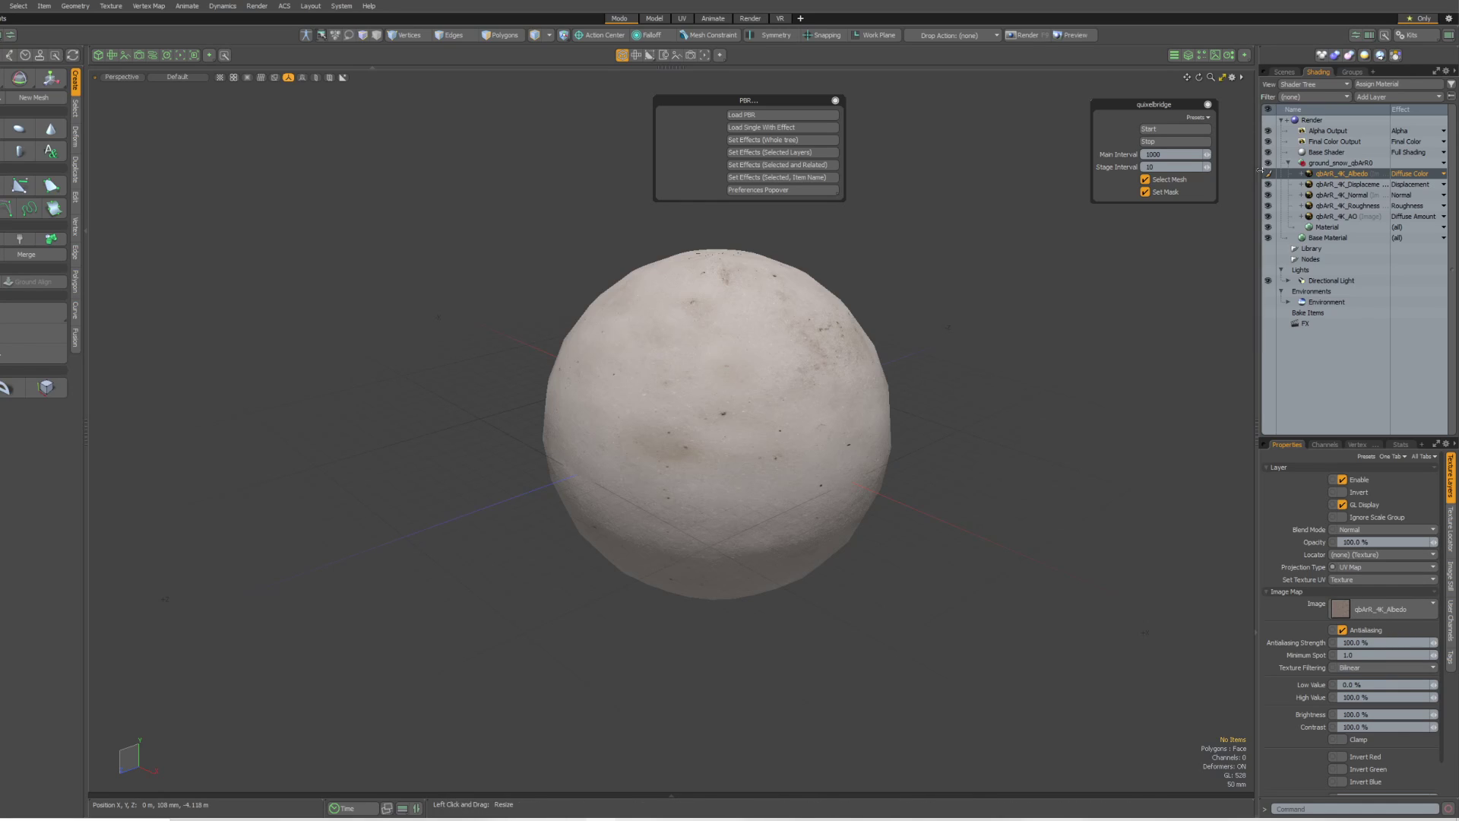
click(1338, 162)
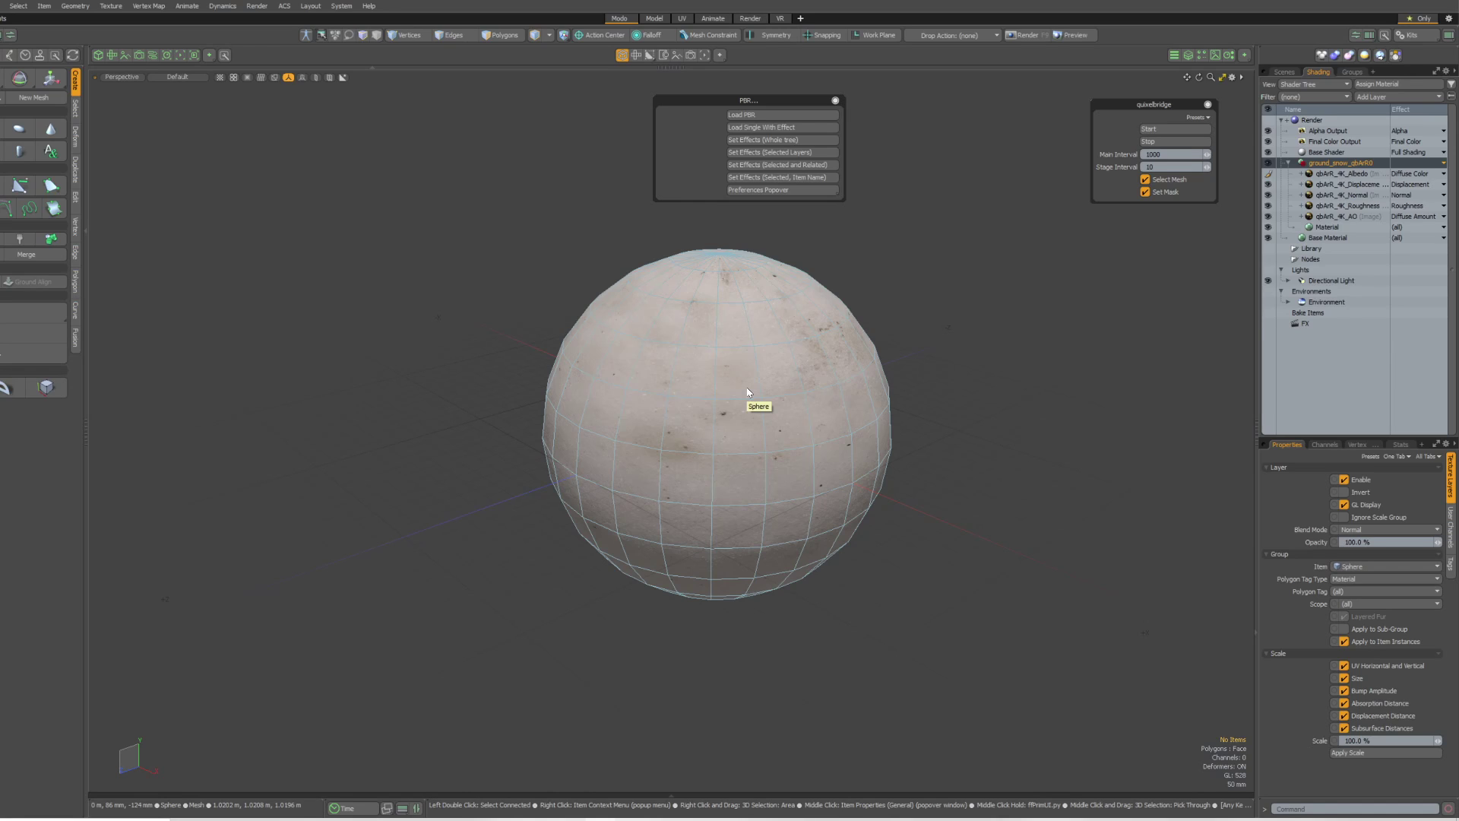
Close the snow sphere scene without saving its changes.
alt+shift+drag(748, 391, 714, 403)
key(ctrl+w)
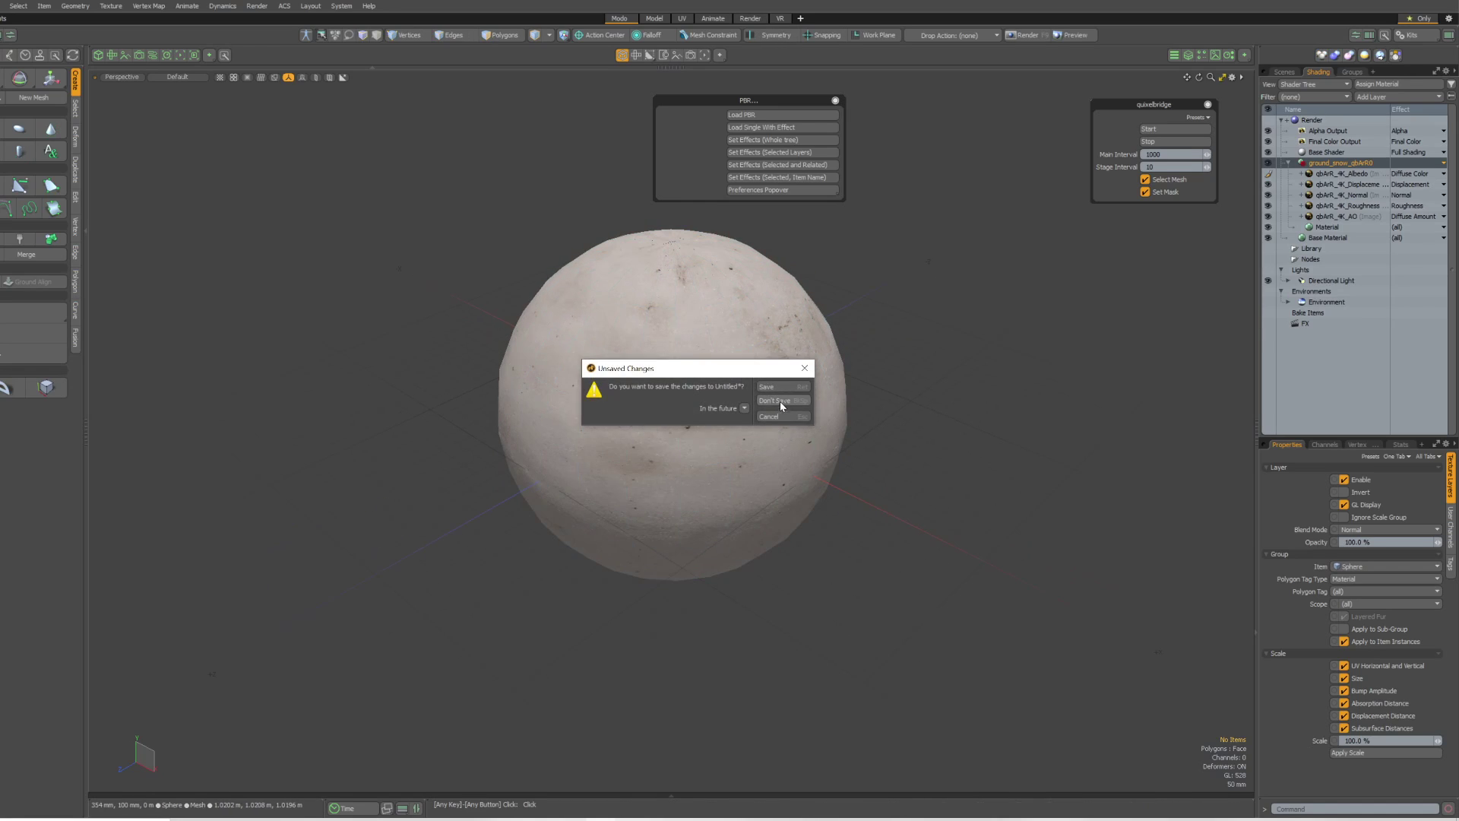
click(780, 401)
Switch to Quixel Bridge and export the Street Curbs asset from the local Megascans 3D assets to Modo.
key(alt+Tab)
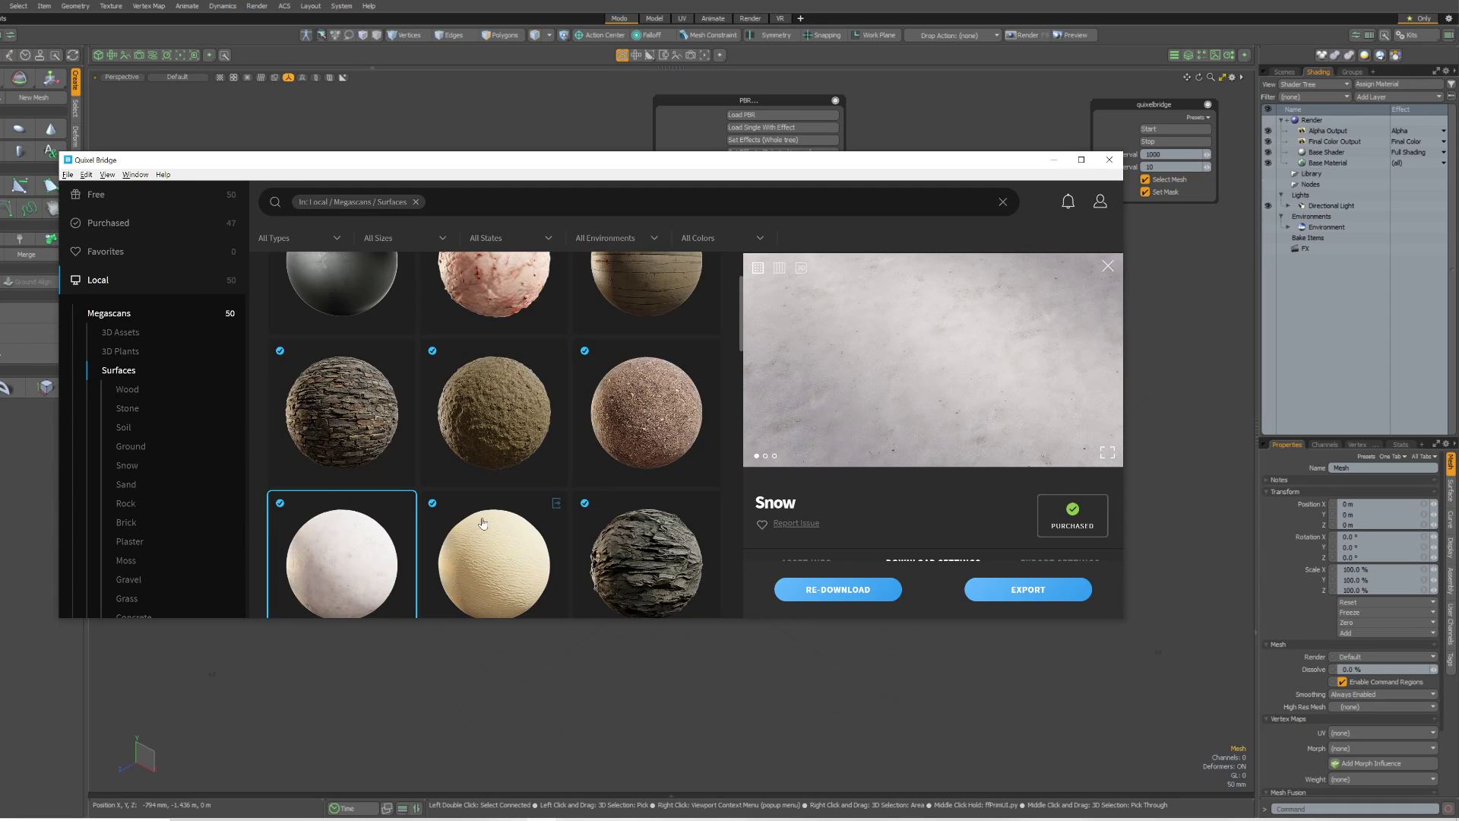
click(120, 333)
scroll(395, 370, down, 10)
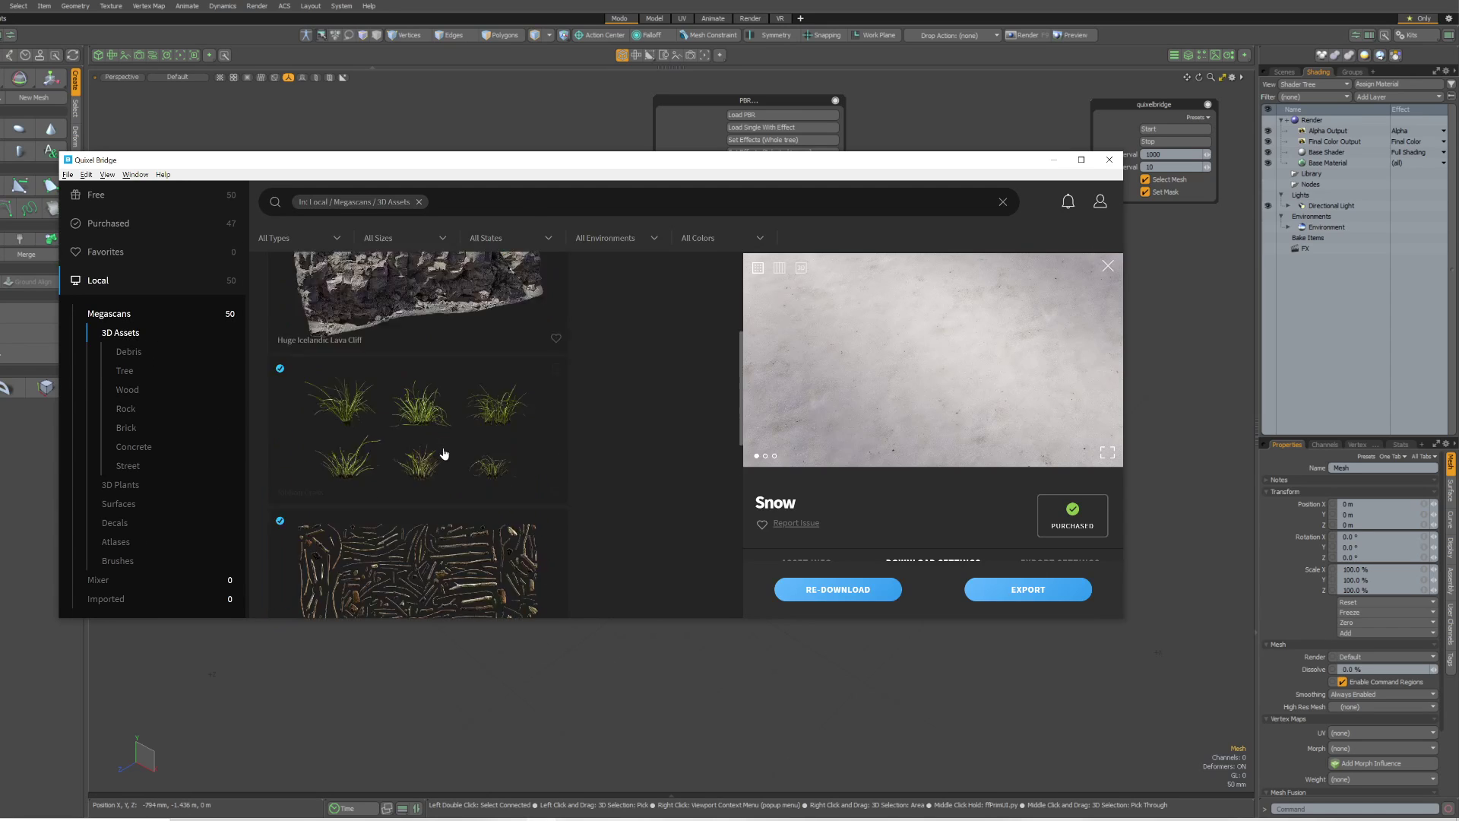
click(525, 466)
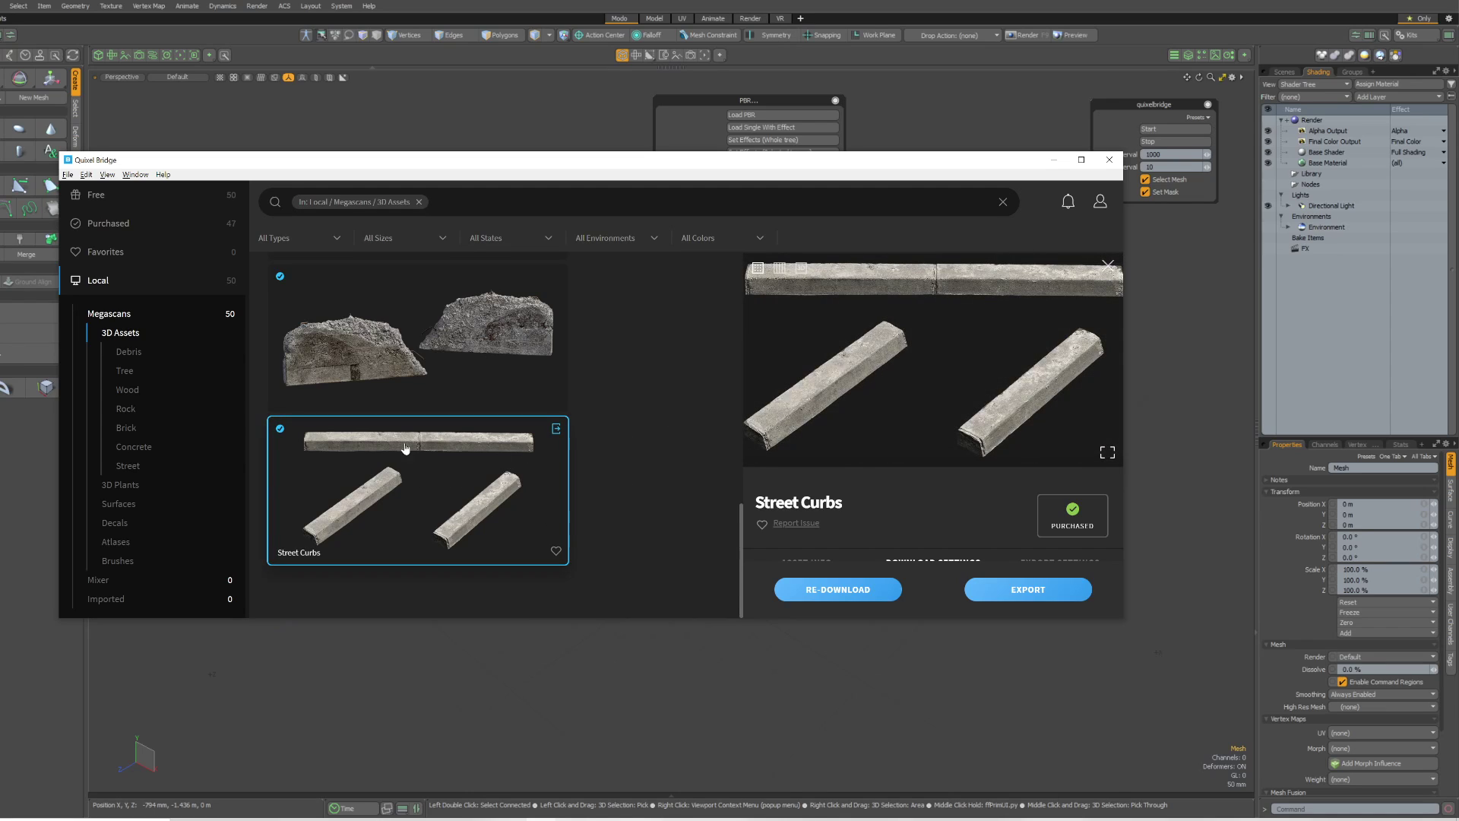
click(995, 589)
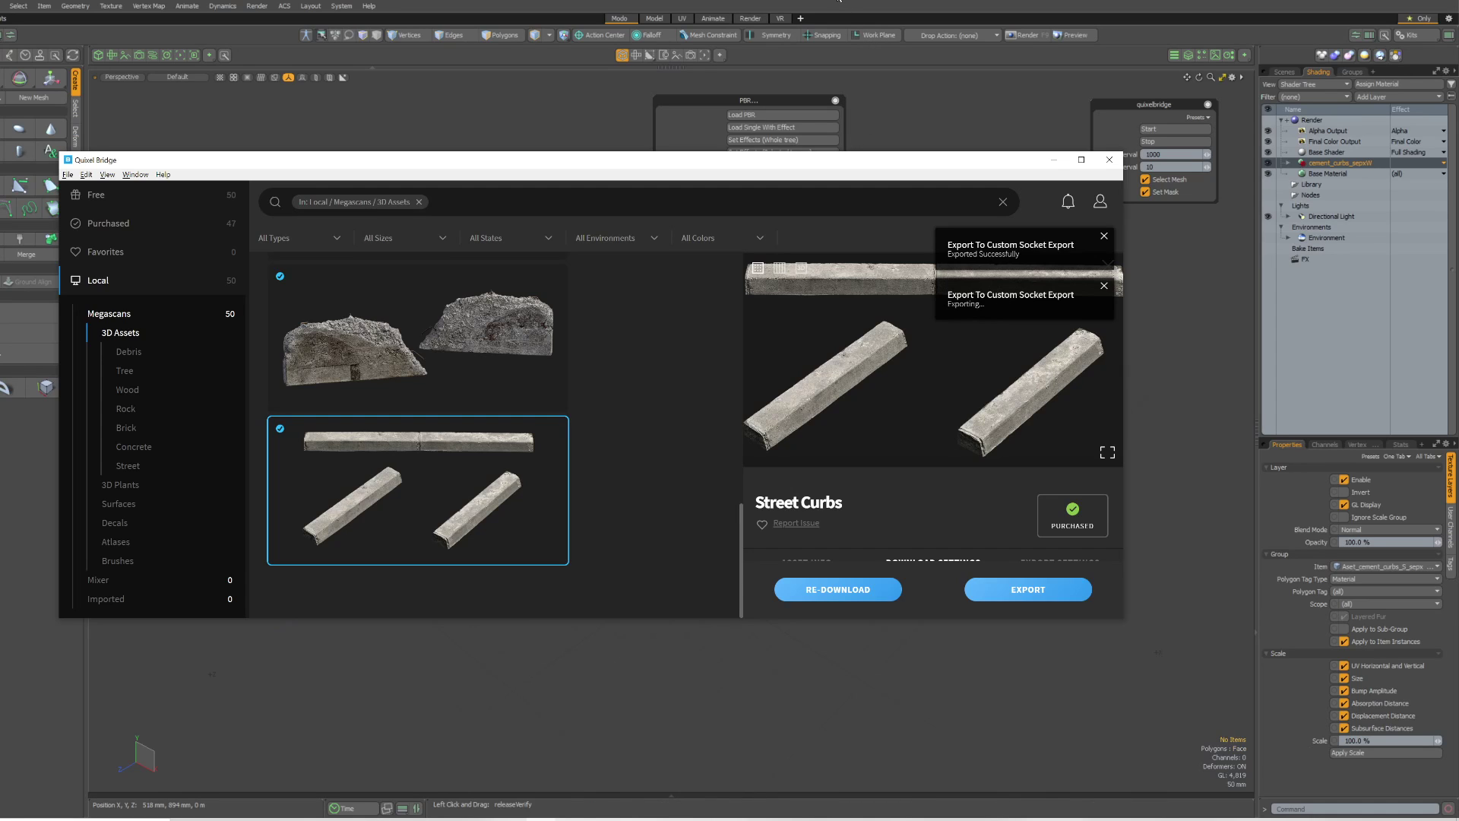
Select a curb mesh at the end of the imported street curbs and examine how the masked material covers it.
scroll(537, 335, up, 10)
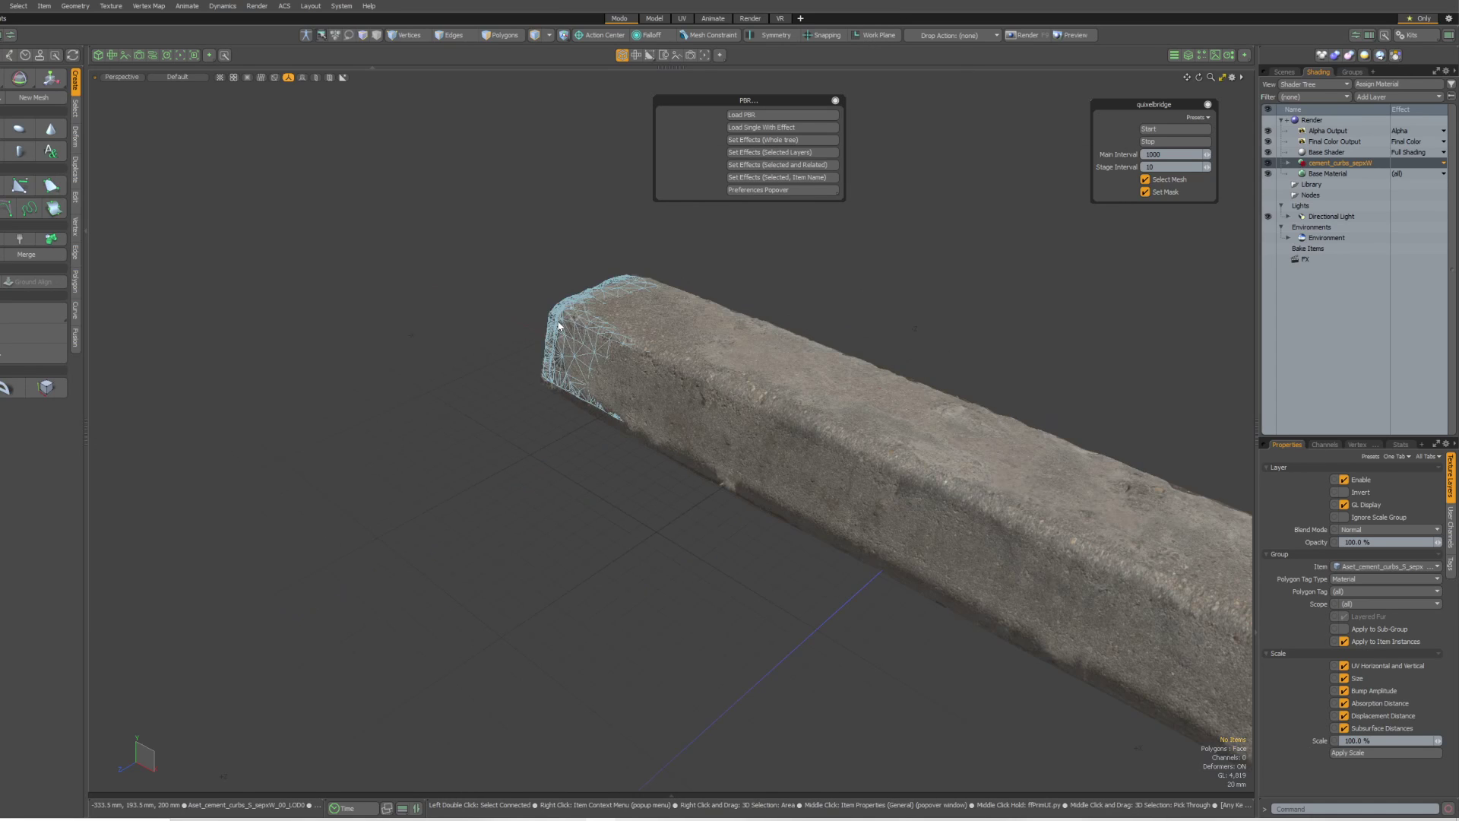
click(559, 326)
scroll(543, 349, up, 4)
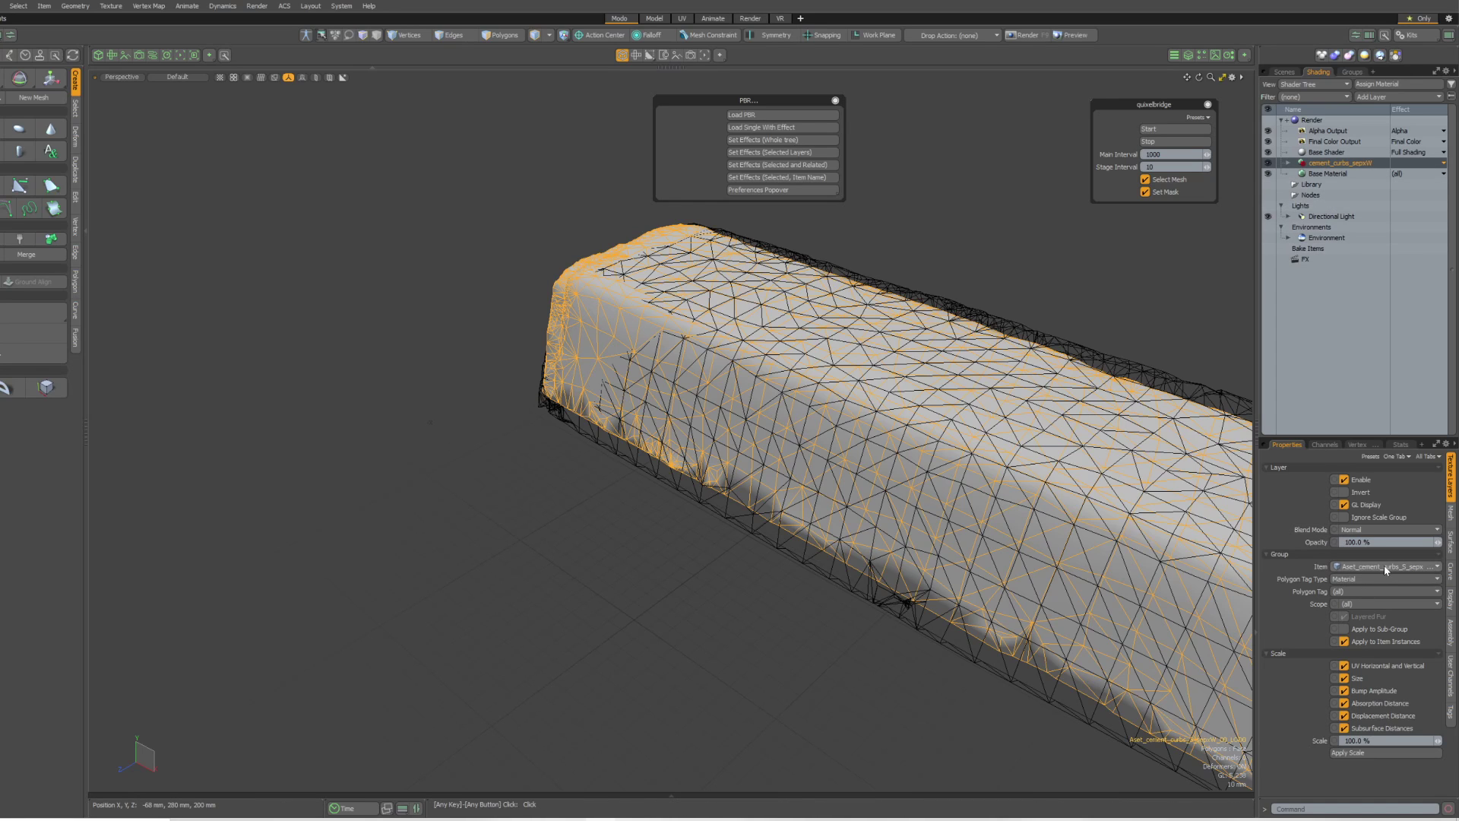
Close the street curbs scene without saving its changes.
alt+shift+drag(710, 515, 658, 517)
key(ctrl+w)
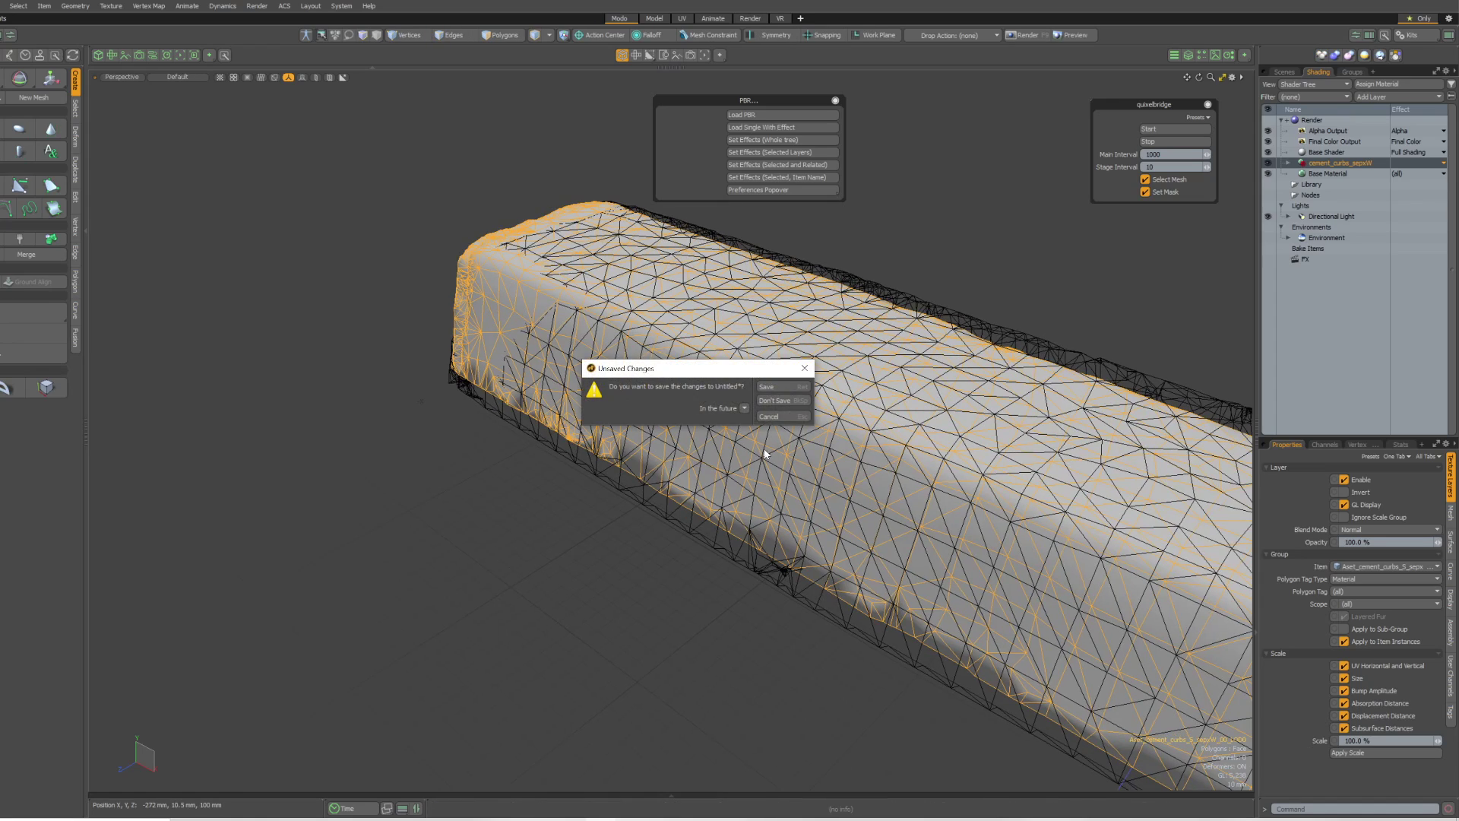
click(777, 400)
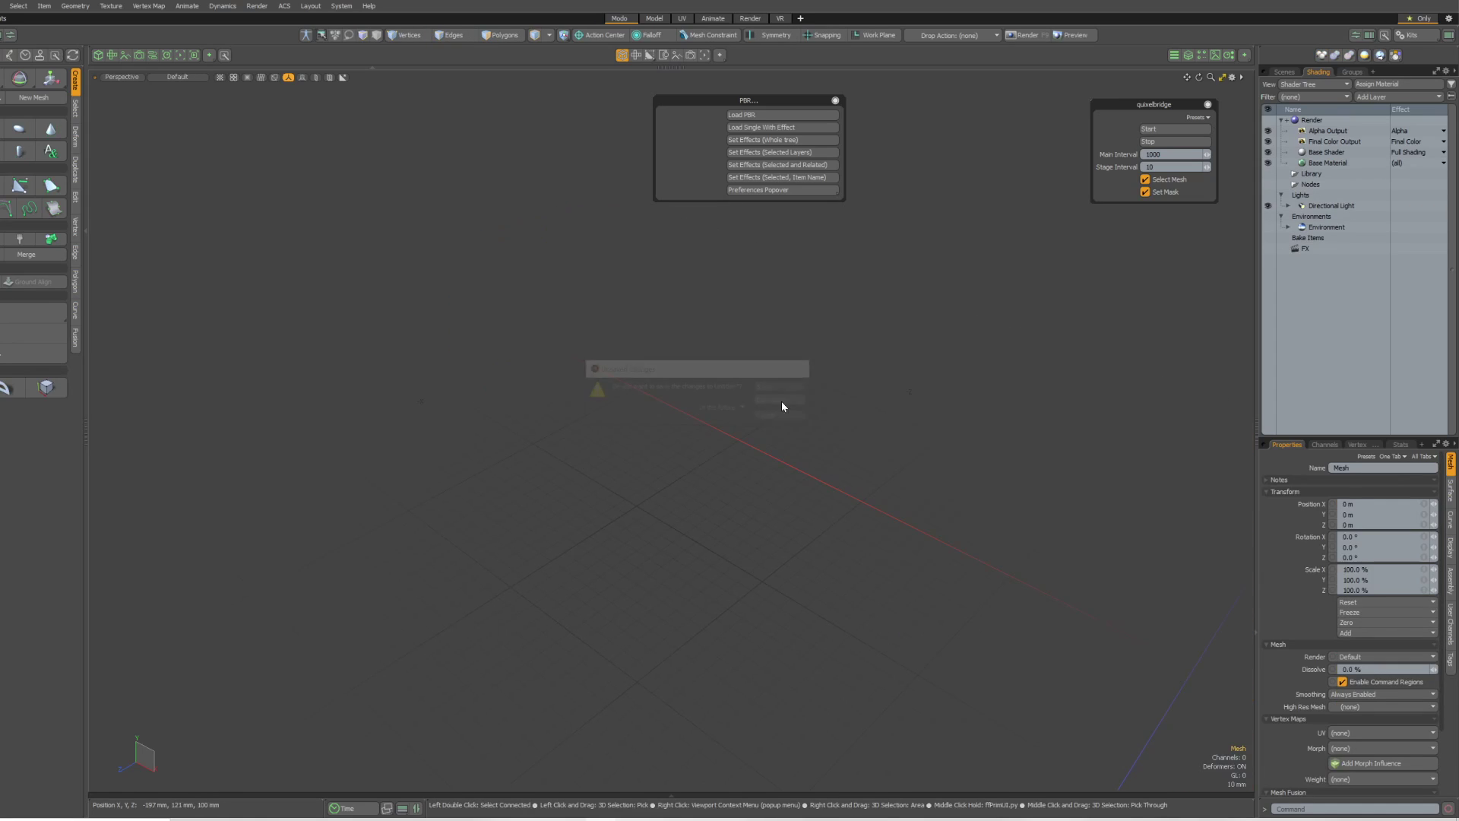
Turn off Set Mask for the Bridge import and export Street Curbs from Quixel Bridge again.
click(1170, 194)
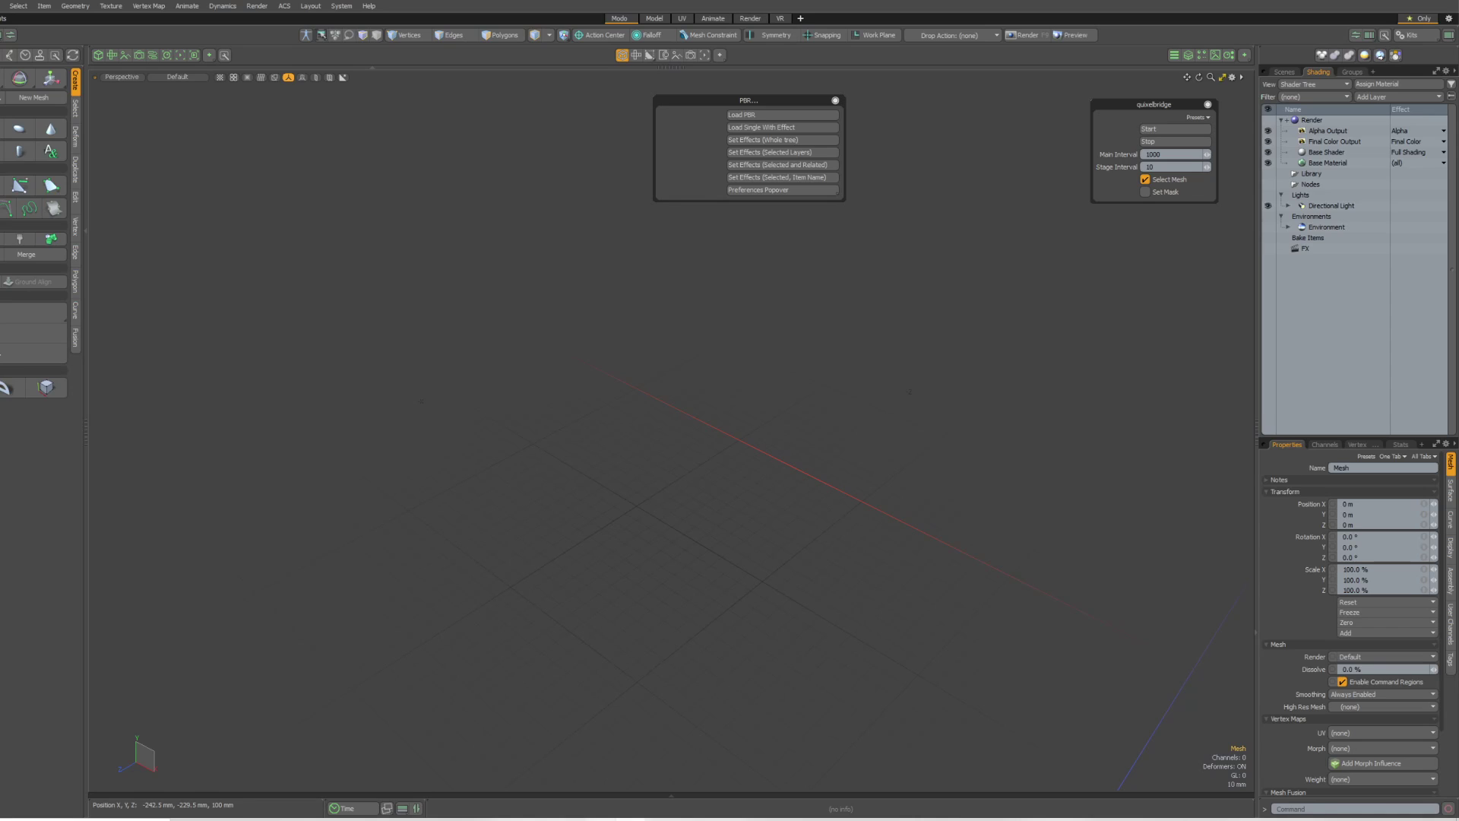
key(alt+Tab)
click(1028, 589)
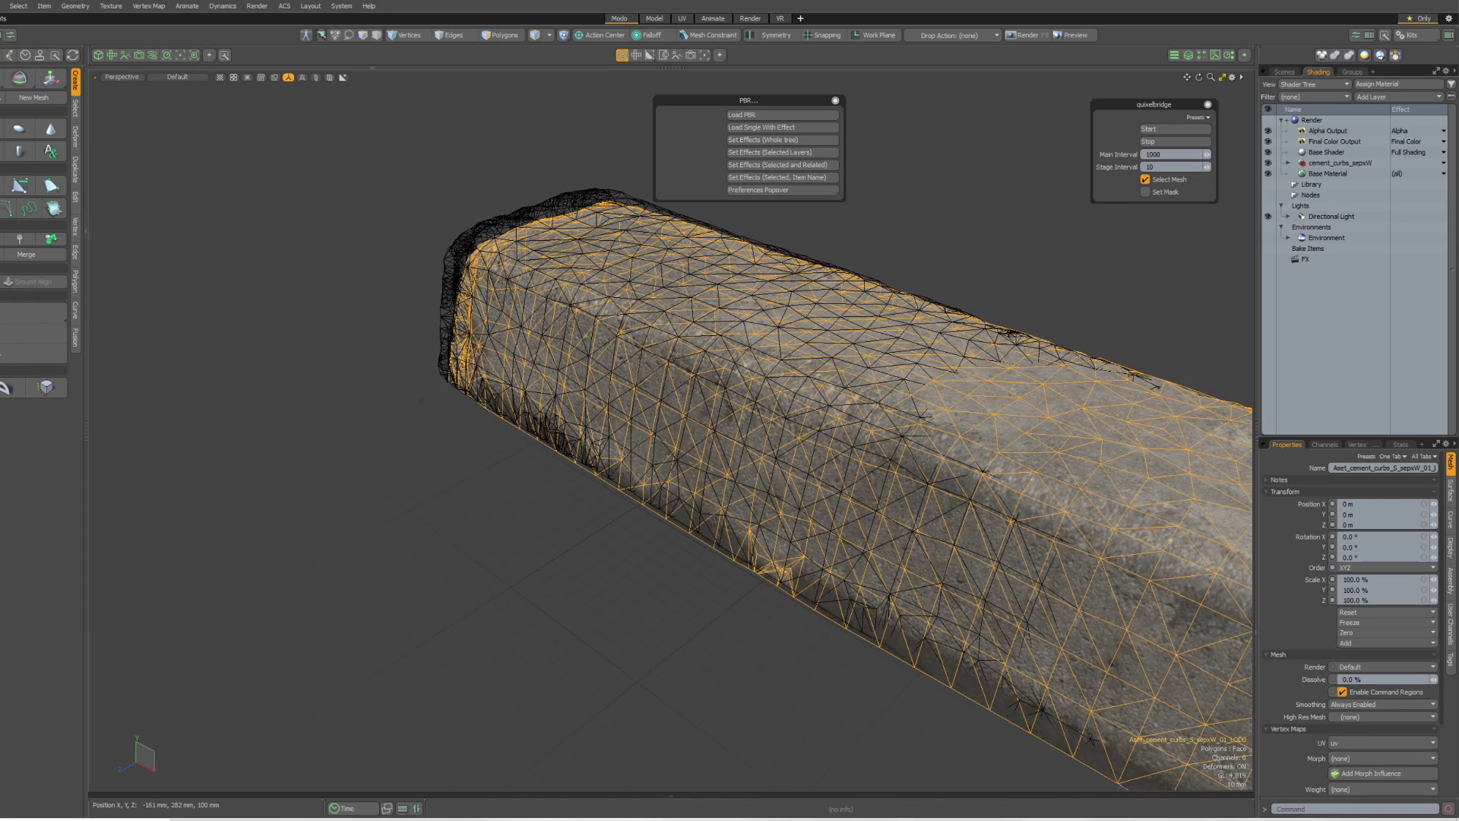
Select the overlapping curb meshes to check their material without an item mask, and clear the selection.
click(457, 243)
click(473, 249)
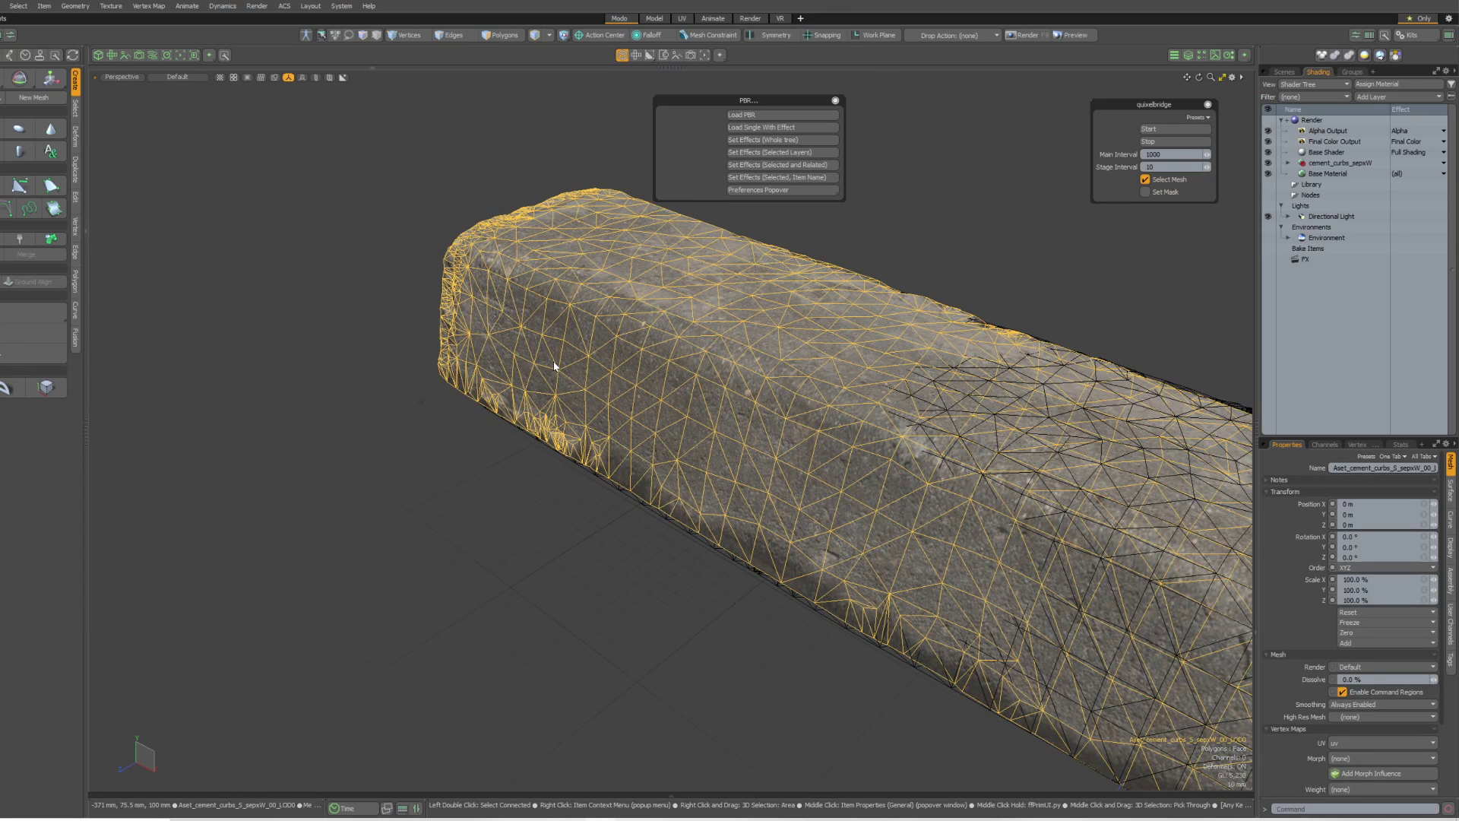
click(423, 522)
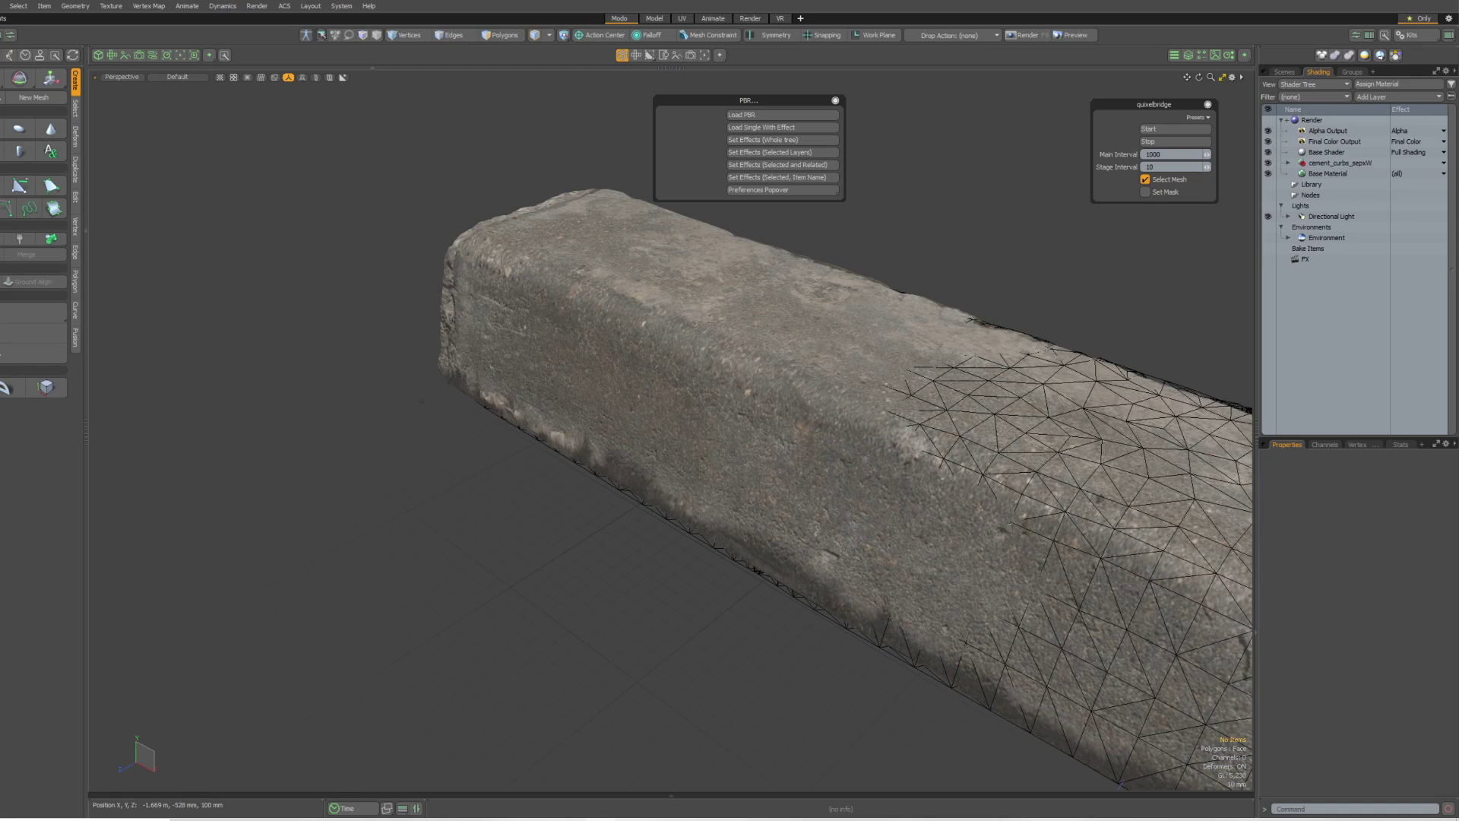